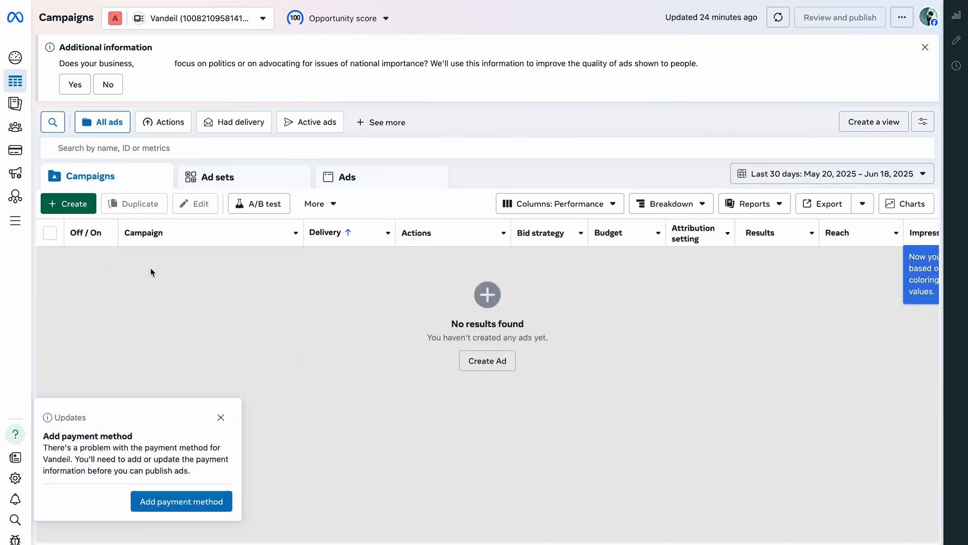
Create a new Auction campaign with the Traffic objective, using the manual traffic campaign setup
{"action": "left_click", "coordinate": [64, 203]}
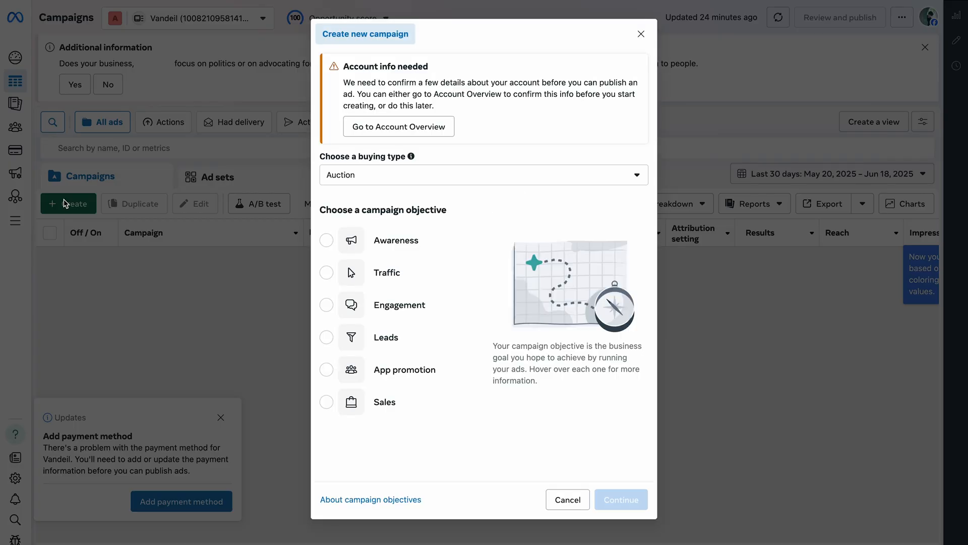
{"action": "left_click", "coordinate": [372, 270]}
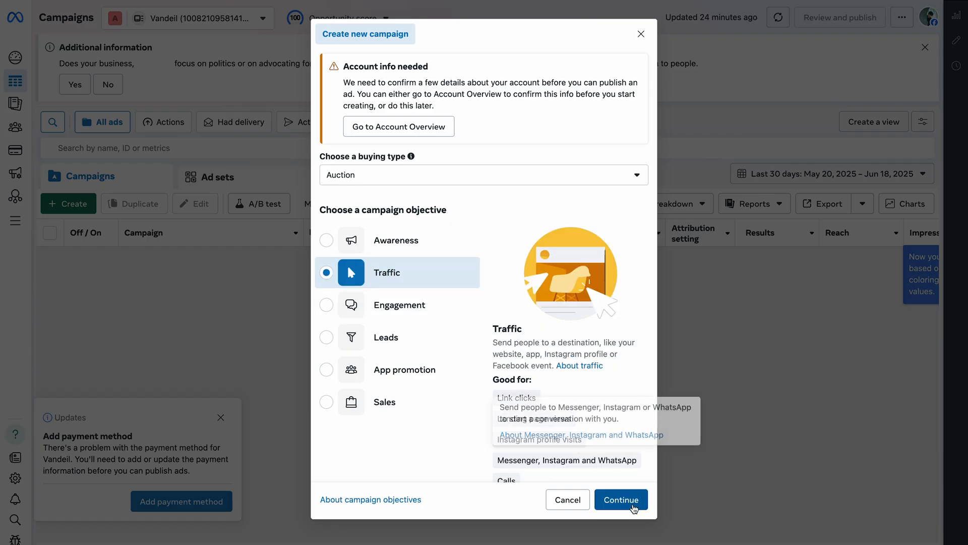
{"action": "left_click", "coordinate": [621, 499]}
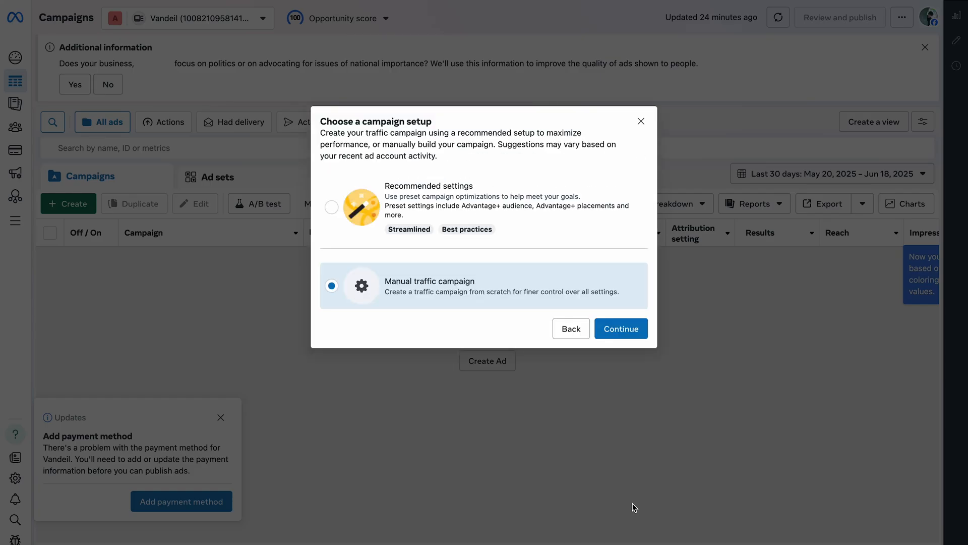
{"action": "left_click", "coordinate": [622, 333]}
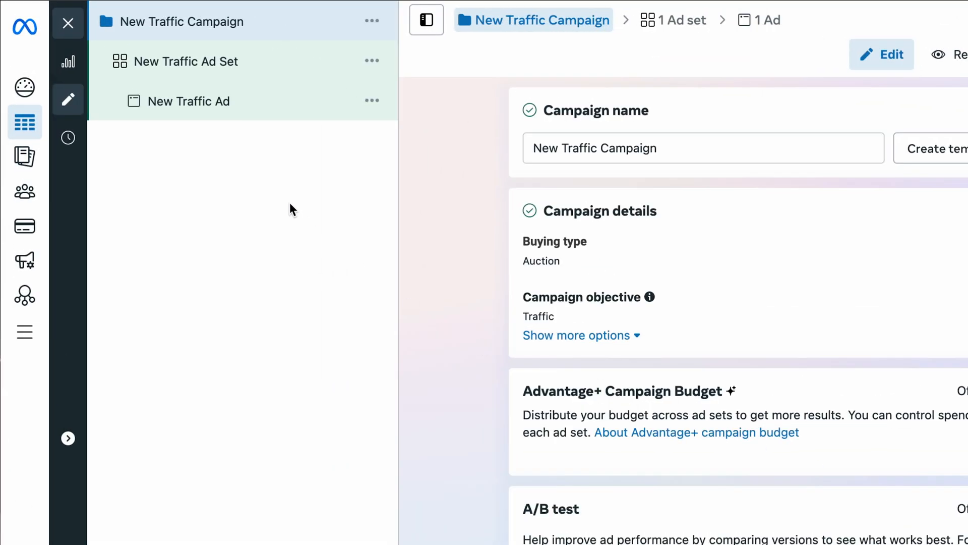
Look through the new campaign's ad set and ad levels, and return to the campaign level
{"action": "left_click", "coordinate": [253, 71]}
{"action": "left_click", "coordinate": [253, 100]}
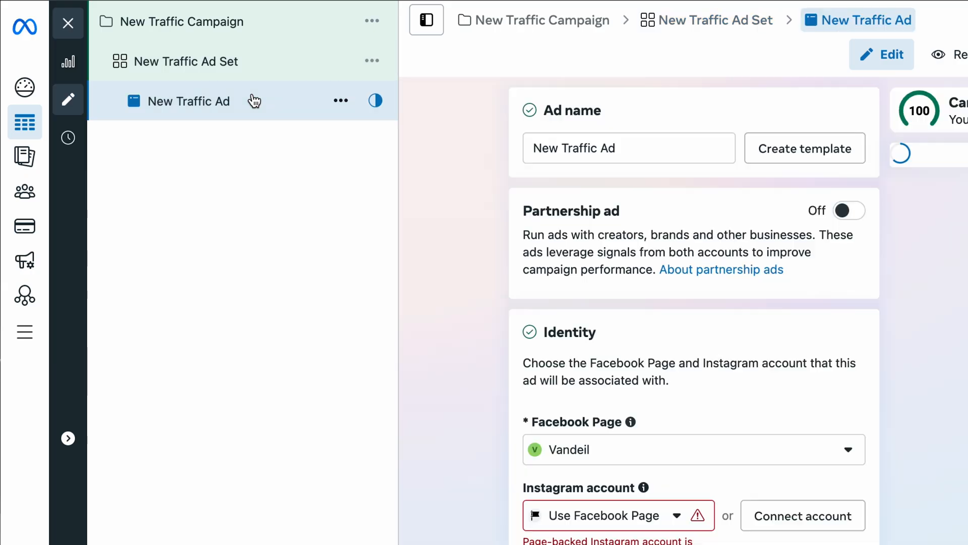
{"action": "left_click", "coordinate": [263, 25]}
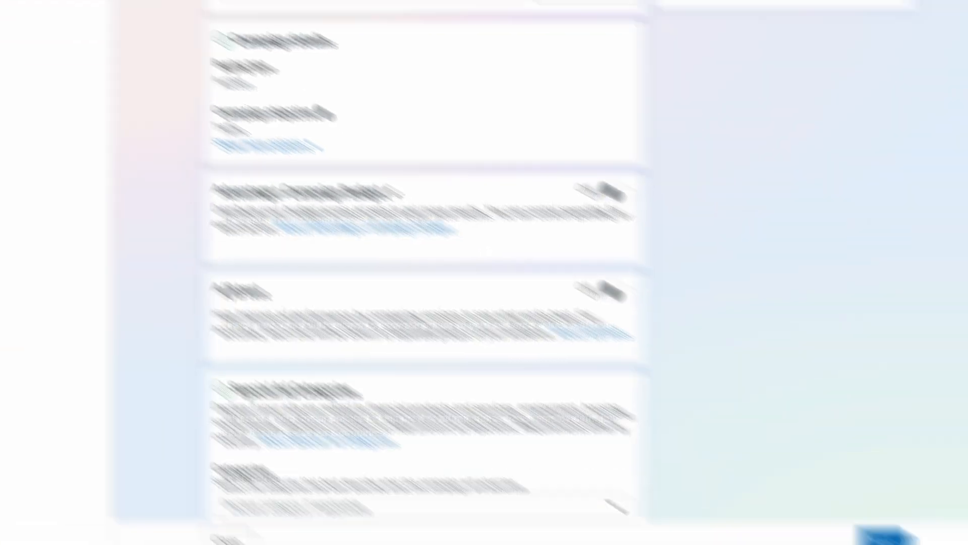
Continue to the ad set and replace the United States audience location with a pin in northern Minnesota, at about (47.04, -94.66)
{"action": "left_click", "coordinate": [840, 524]}
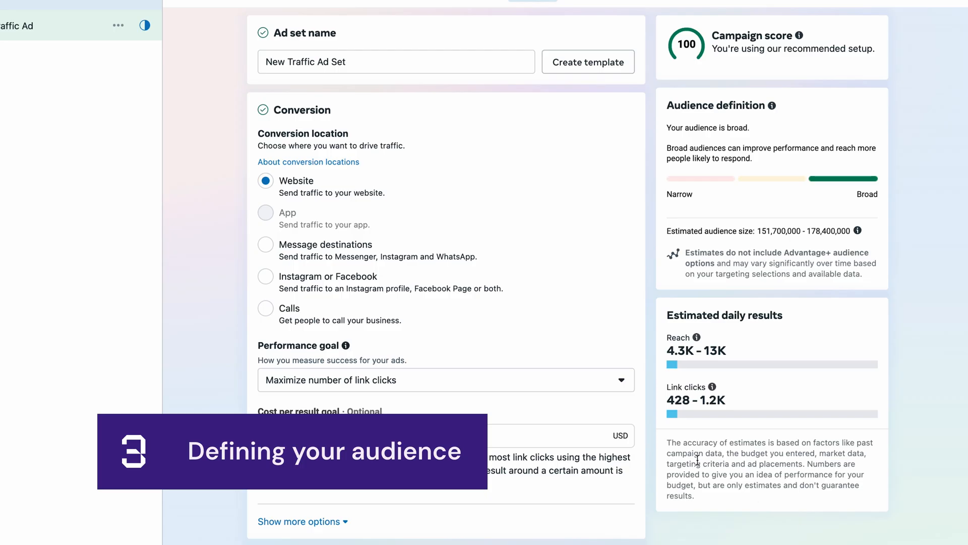
{"action": "scroll", "coordinate": [653, 452], "scroll_direction": "down", "scroll_amount": 15}
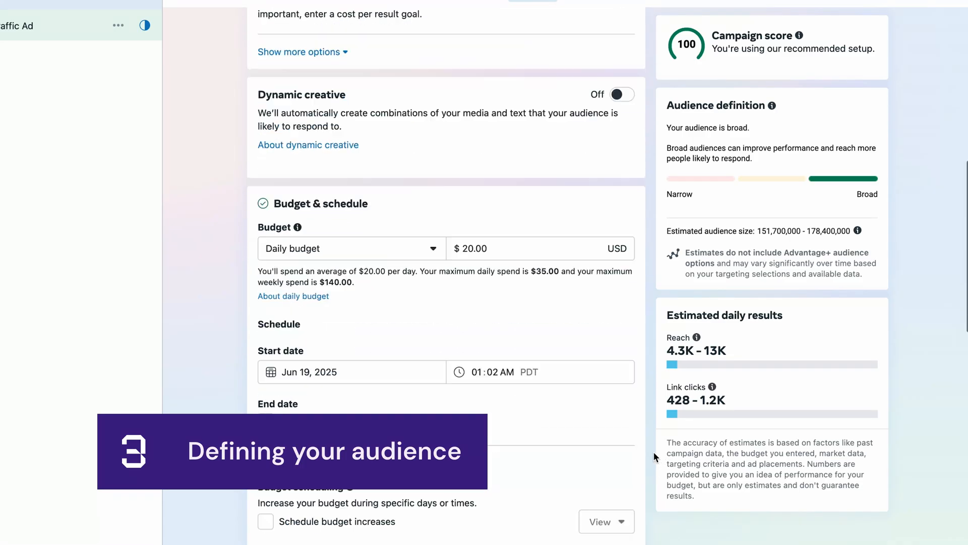
{"action": "scroll", "coordinate": [654, 452], "scroll_direction": "down", "scroll_amount": 6}
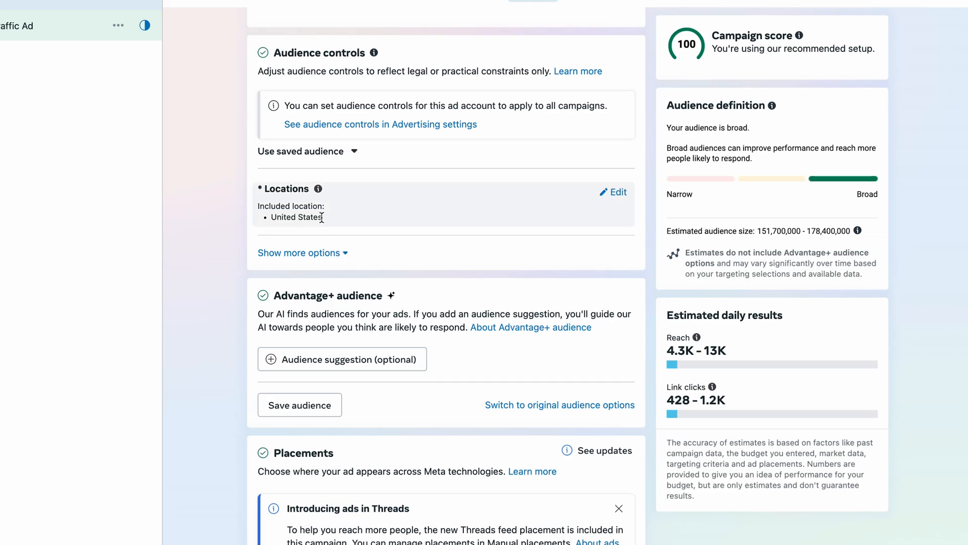
{"action": "left_click", "coordinate": [613, 192]}
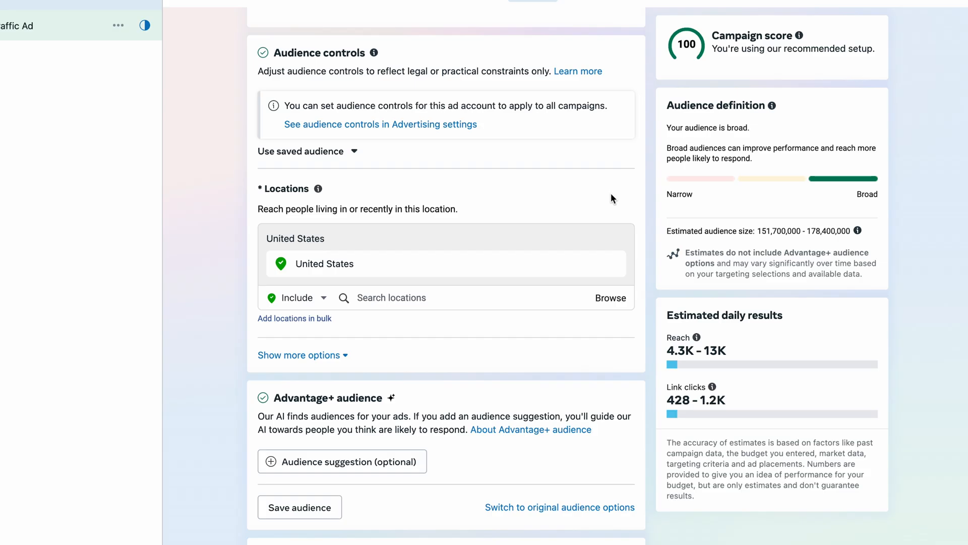
{"action": "left_click", "coordinate": [449, 302]}
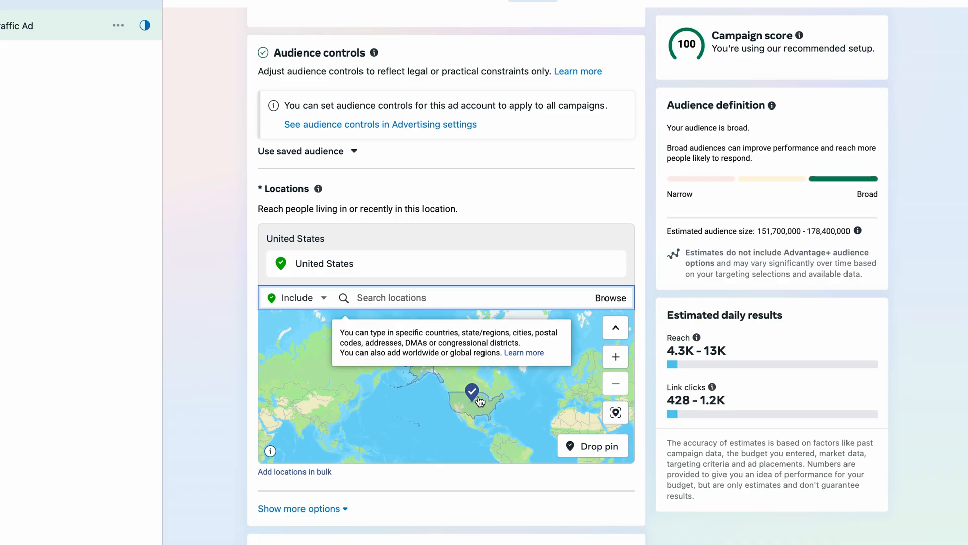
{"action": "scroll", "coordinate": [480, 401], "scroll_direction": "up", "scroll_amount": 5}
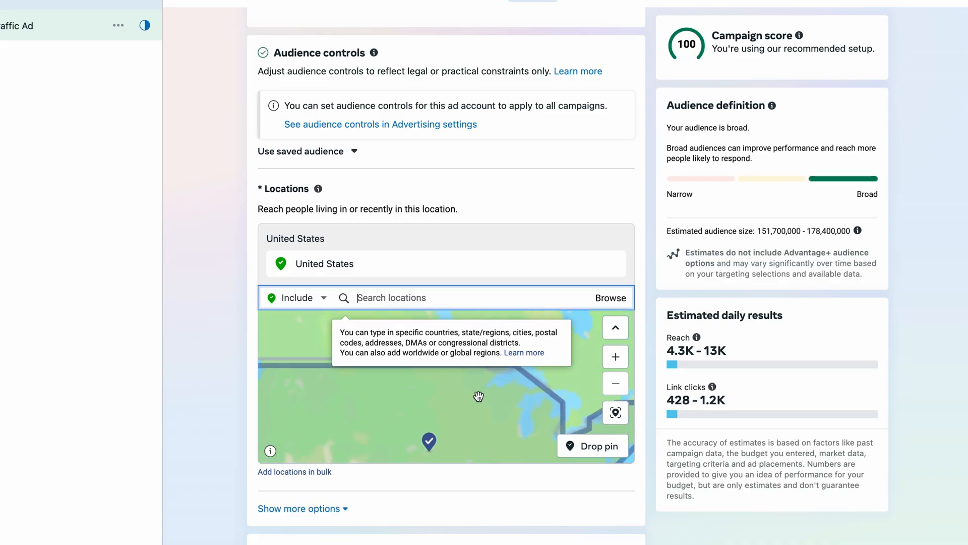
{"action": "left_click", "coordinate": [579, 456]}
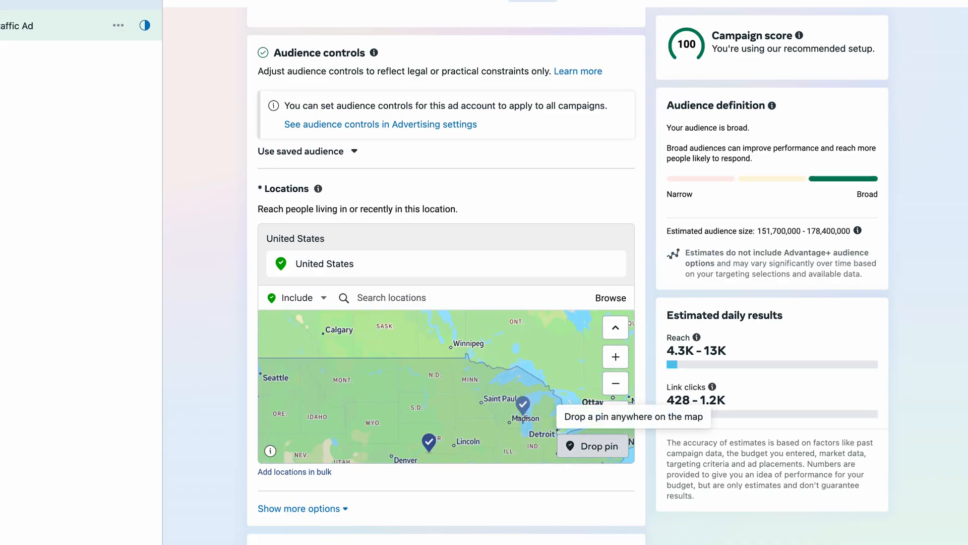
{"action": "left_click", "coordinate": [470, 379]}
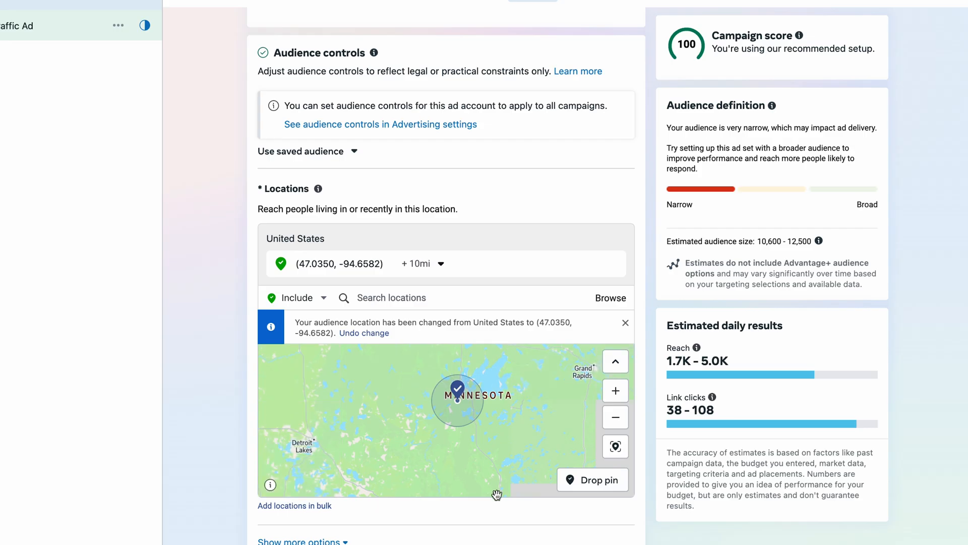
Show the additional audience control options and choose 18 as the minimum age
{"action": "scroll", "coordinate": [497, 514], "scroll_direction": "down", "scroll_amount": 5}
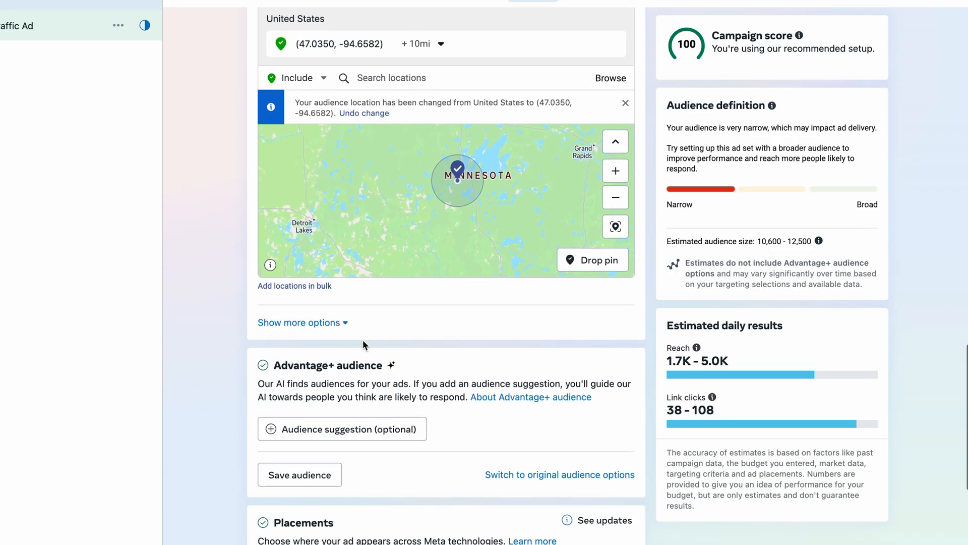
{"action": "left_click", "coordinate": [335, 323]}
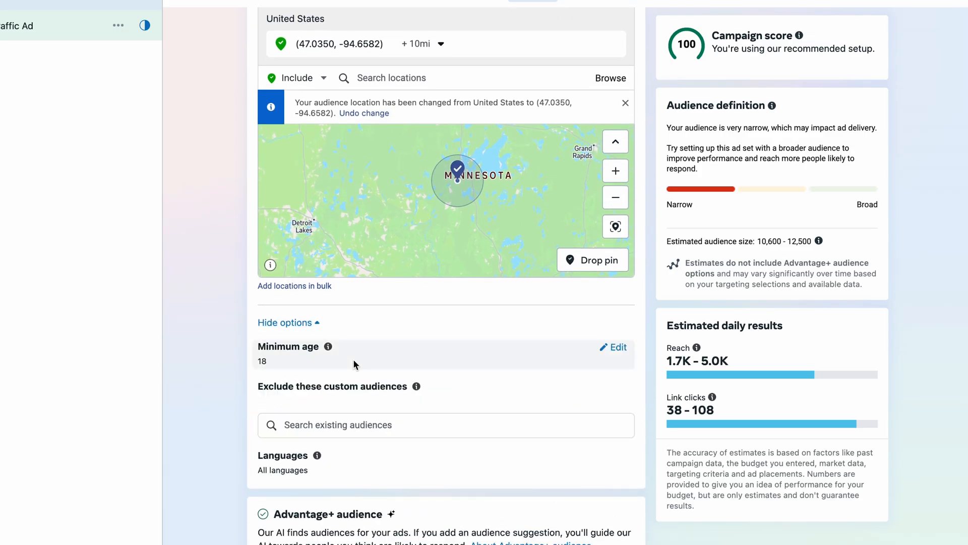
{"action": "left_click", "coordinate": [618, 347]}
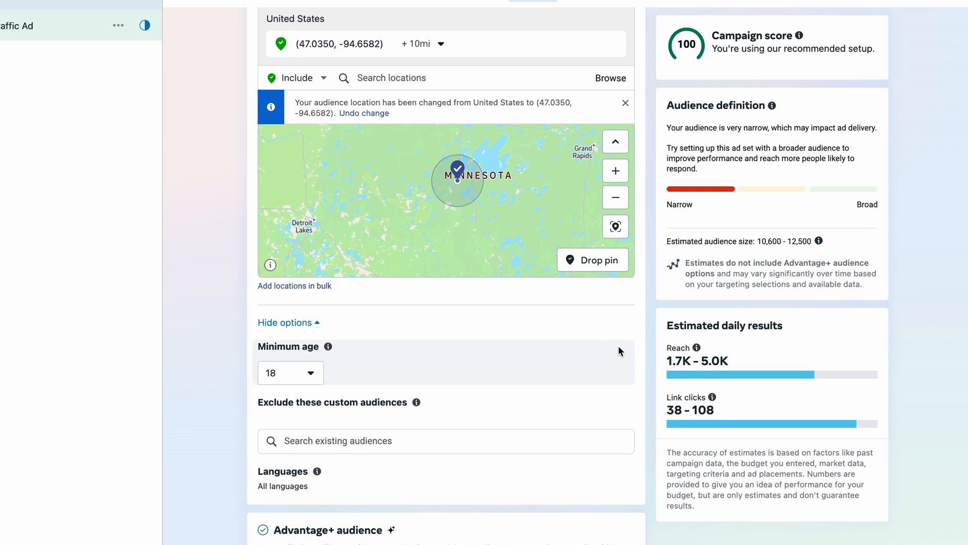
{"action": "left_click", "coordinate": [306, 375]}
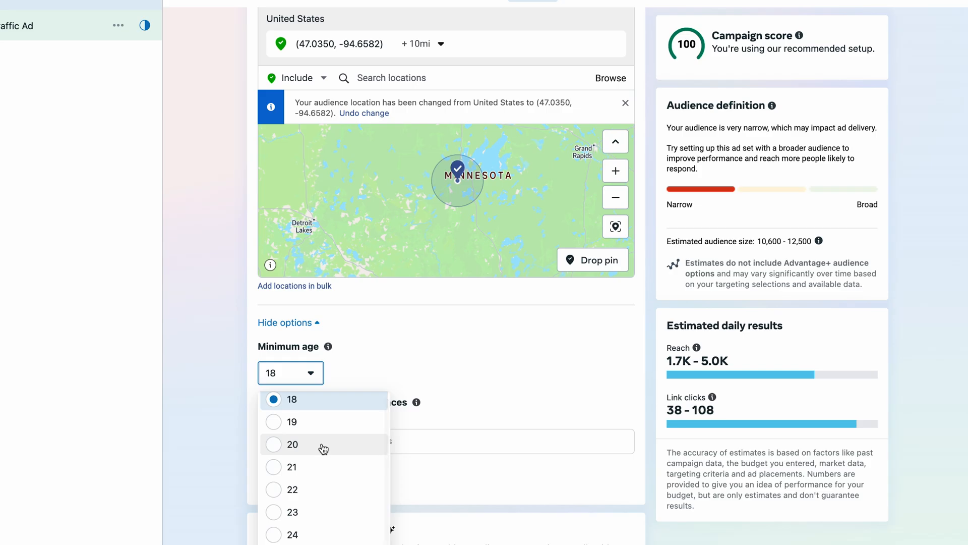
{"action": "left_click", "coordinate": [319, 407]}
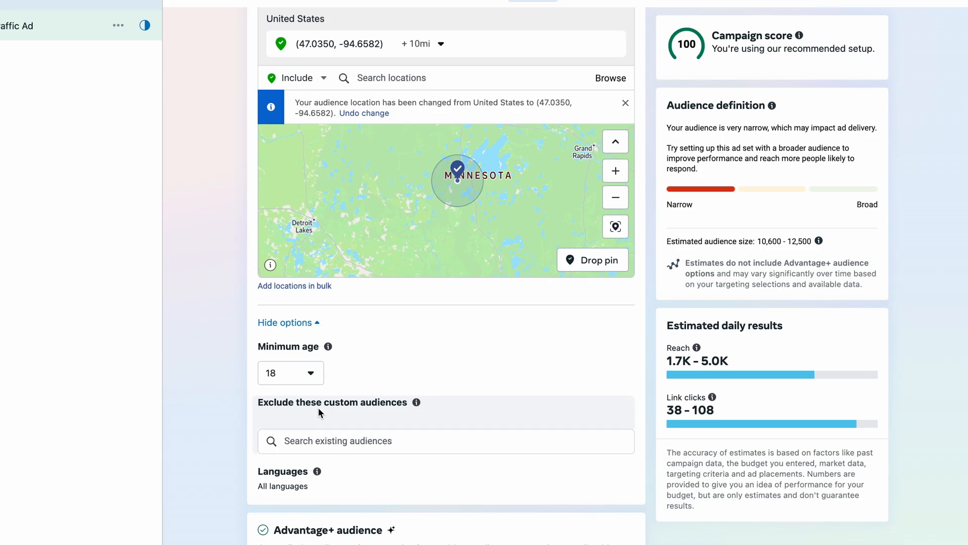
Limit the audience languages to English (All) in the audience controls
{"action": "scroll", "coordinate": [319, 408], "scroll_direction": "down", "scroll_amount": 3}
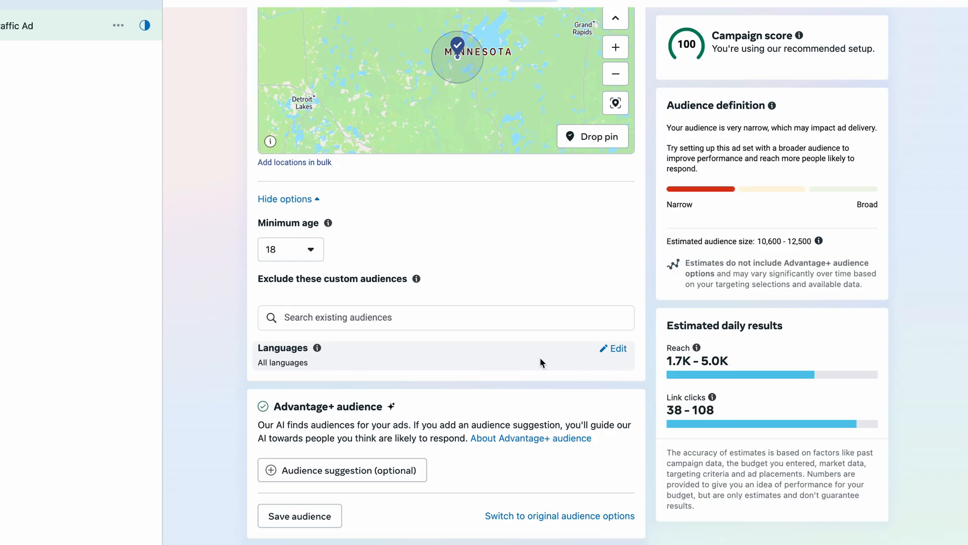
{"action": "left_click", "coordinate": [616, 351]}
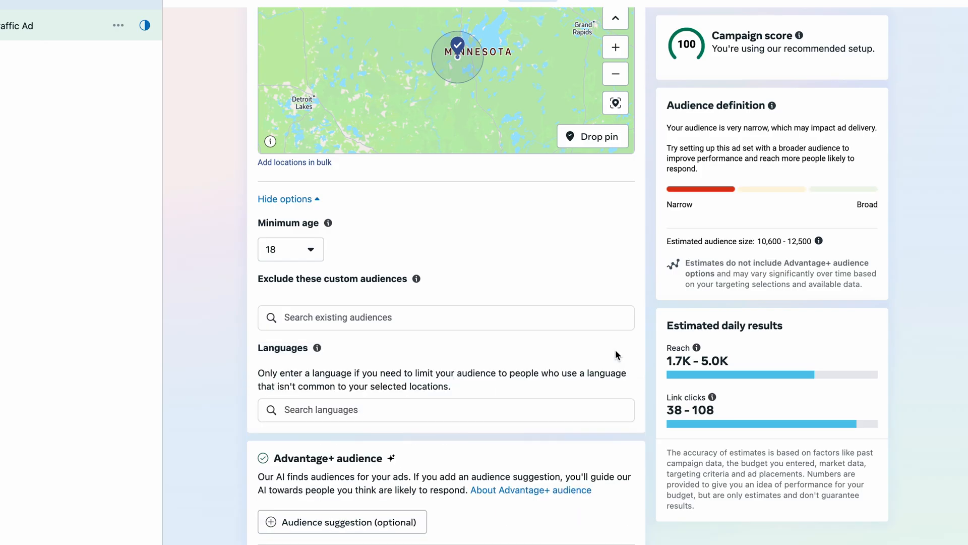
{"action": "left_click", "coordinate": [520, 408]}
{"action": "type", "text": "english"}
{"action": "key", "text": "Return"}
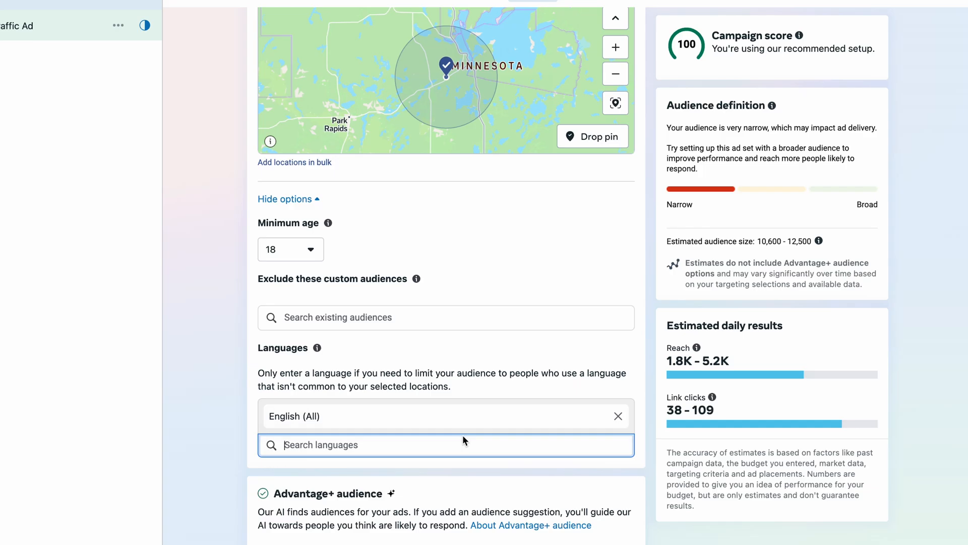
Add an audience suggestion under Advantage+ audience and set its maximum age to 34
{"action": "scroll", "coordinate": [464, 440], "scroll_direction": "down", "scroll_amount": 5}
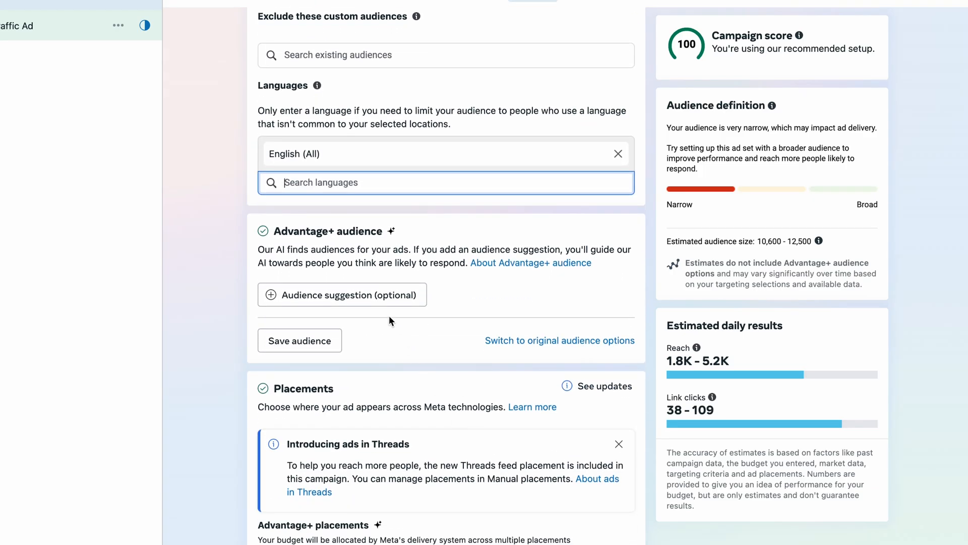
{"action": "left_click", "coordinate": [379, 297]}
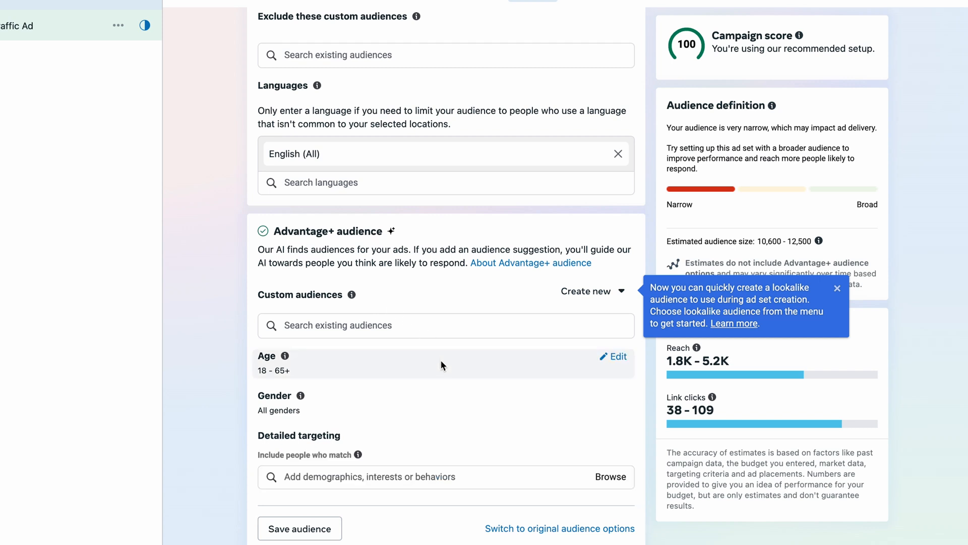
{"action": "left_click", "coordinate": [617, 359]}
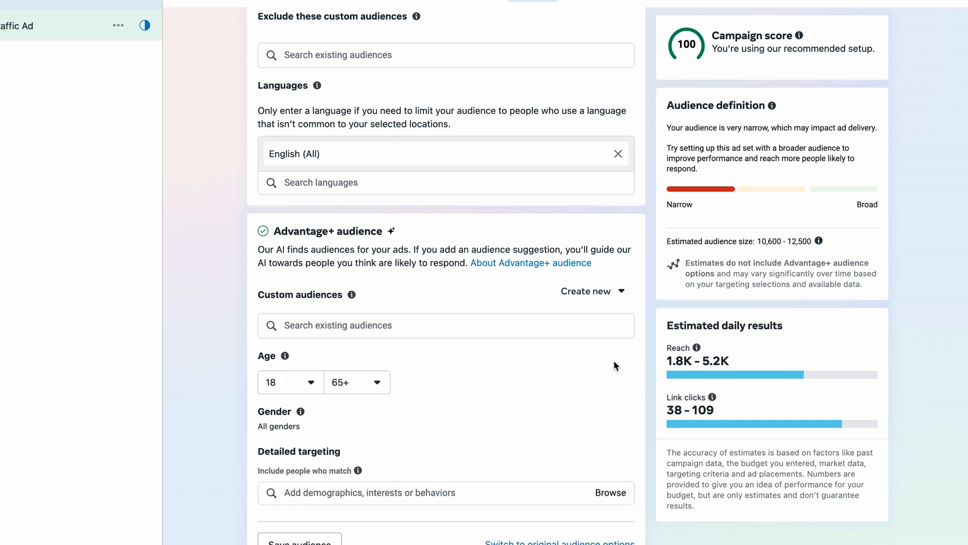
{"action": "left_click", "coordinate": [377, 382]}
{"action": "scroll", "coordinate": [373, 262], "scroll_direction": "up", "scroll_amount": 10}
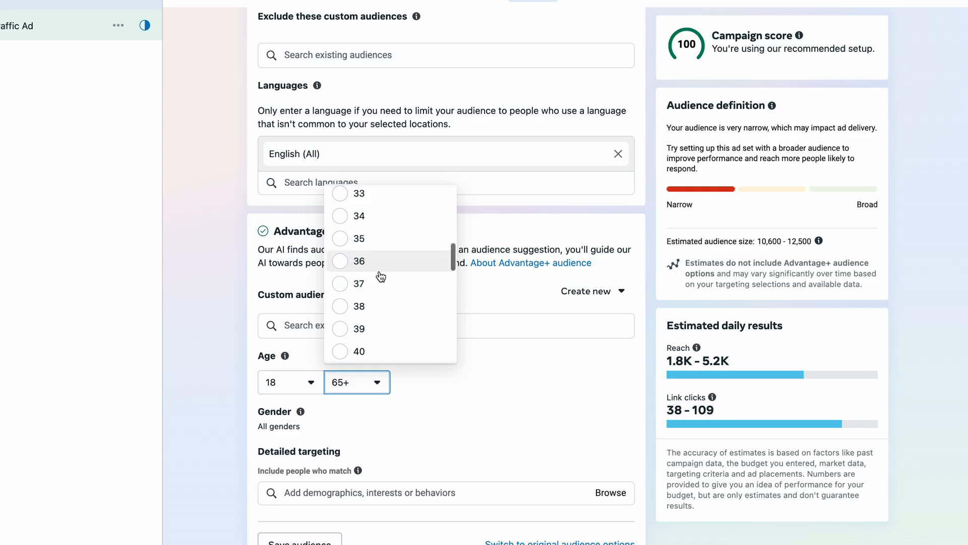
{"action": "left_click", "coordinate": [369, 221]}
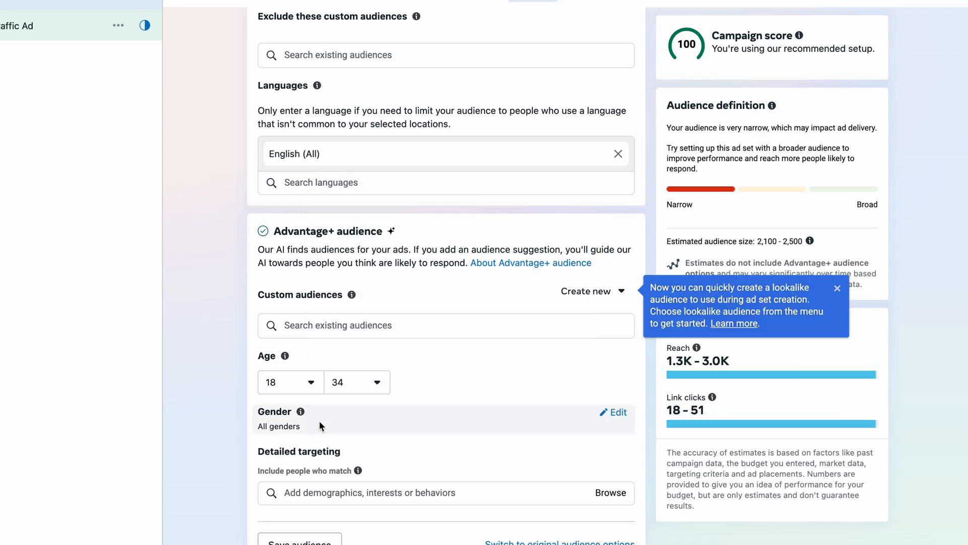
Browse the detailed targeting options and look through the Demographics categories, including the Work subcategories
{"action": "left_click", "coordinate": [422, 491]}
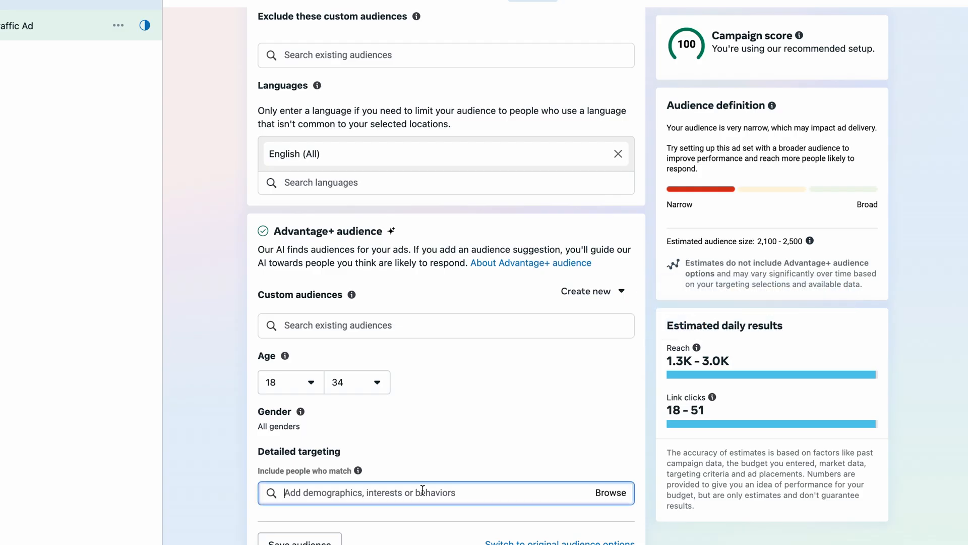
{"action": "scroll", "coordinate": [422, 489], "scroll_direction": "down", "scroll_amount": 5}
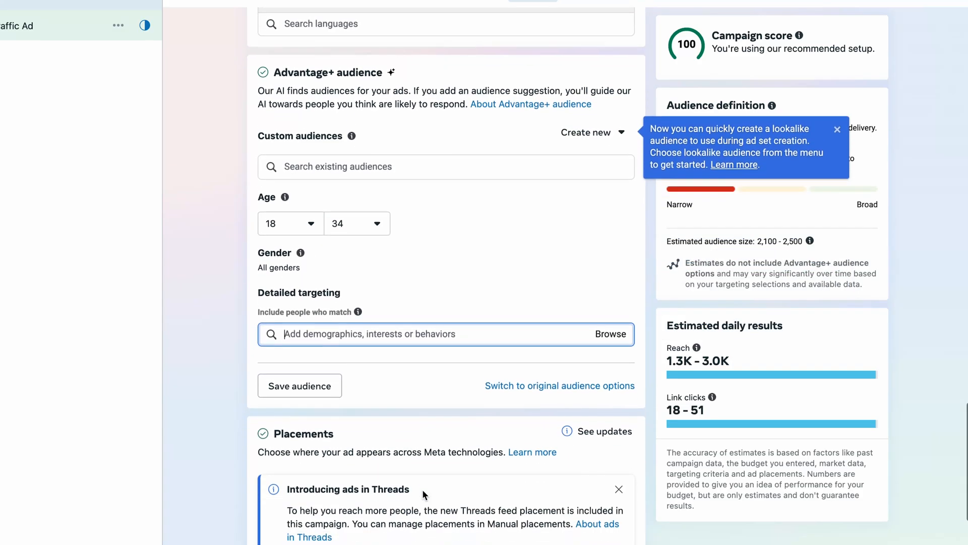
{"action": "left_click", "coordinate": [610, 324]}
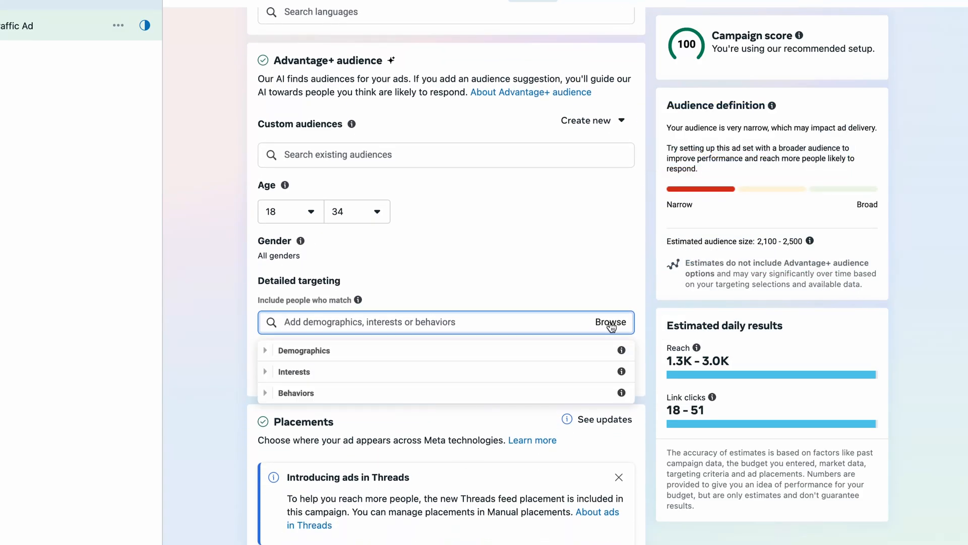
{"action": "left_click", "coordinate": [512, 351]}
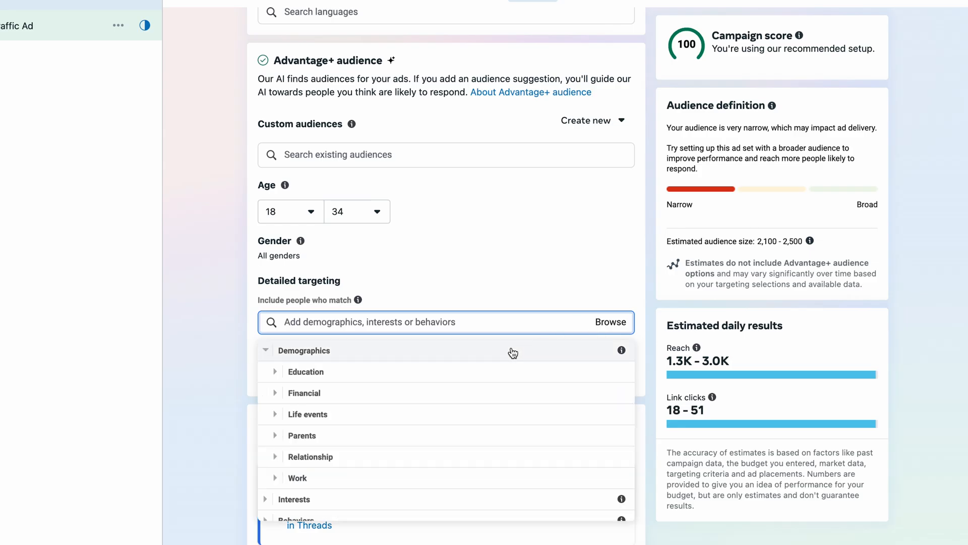
{"action": "left_click", "coordinate": [443, 455]}
{"action": "left_click", "coordinate": [391, 372]}
{"action": "left_click", "coordinate": [350, 479]}
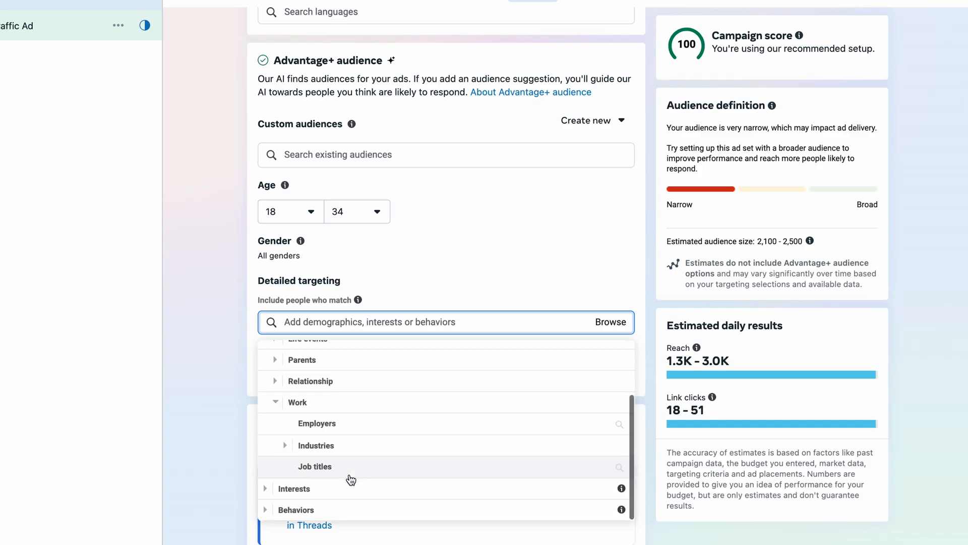
Look through the Interests categories in detailed targeting, expanding Food and drink and Sports and outdoors
{"action": "left_click", "coordinate": [345, 489]}
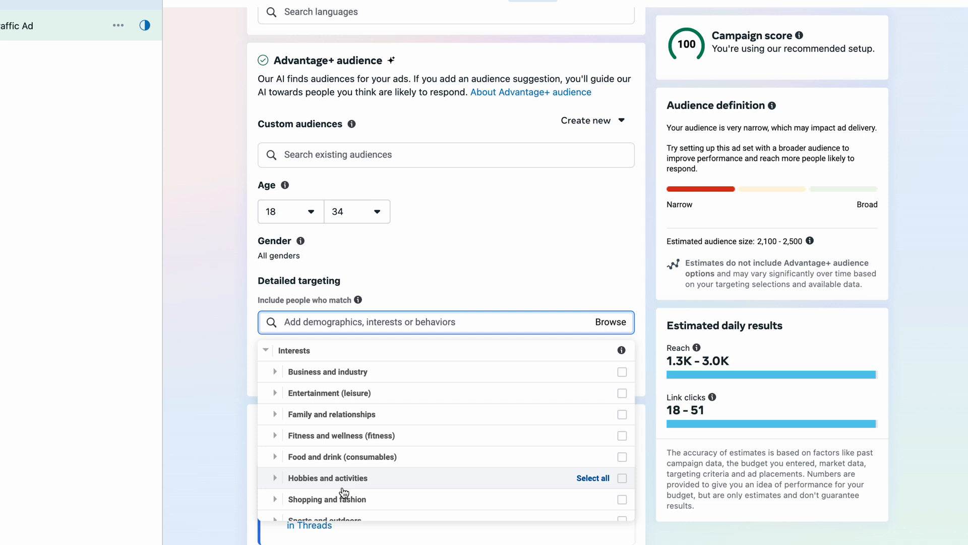
{"action": "left_click", "coordinate": [275, 457]}
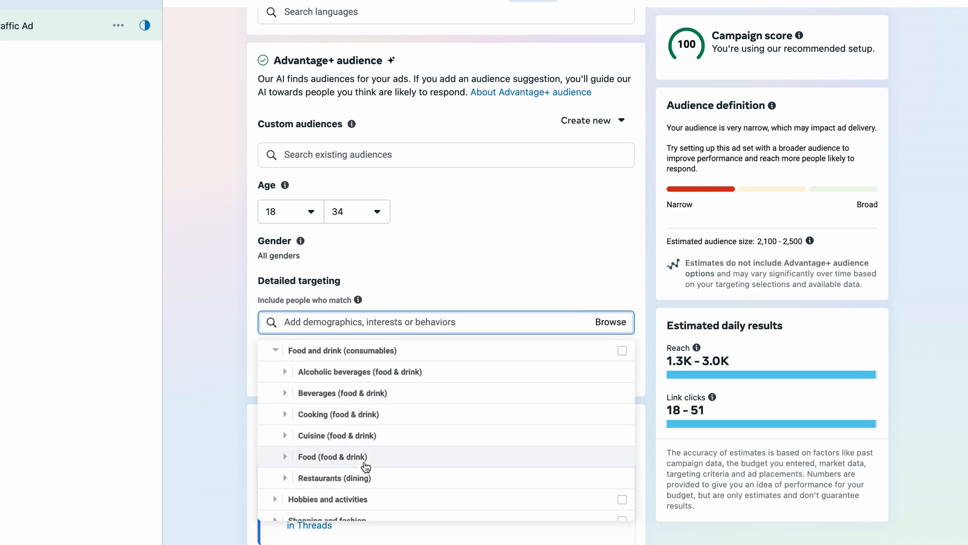
{"action": "scroll", "coordinate": [366, 467], "scroll_direction": "down", "scroll_amount": 3}
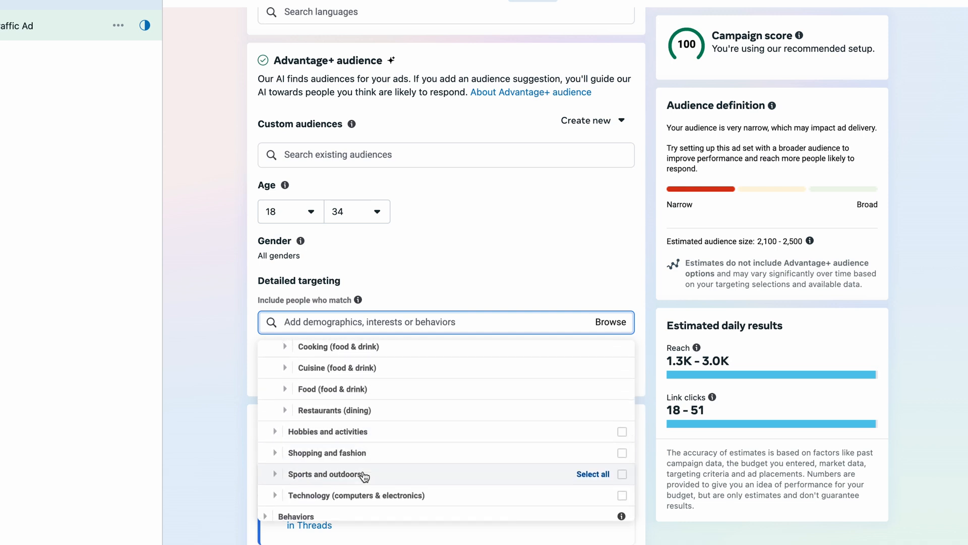
{"action": "left_click", "coordinate": [363, 474]}
{"action": "scroll", "coordinate": [363, 479], "scroll_direction": "up", "scroll_amount": 2}
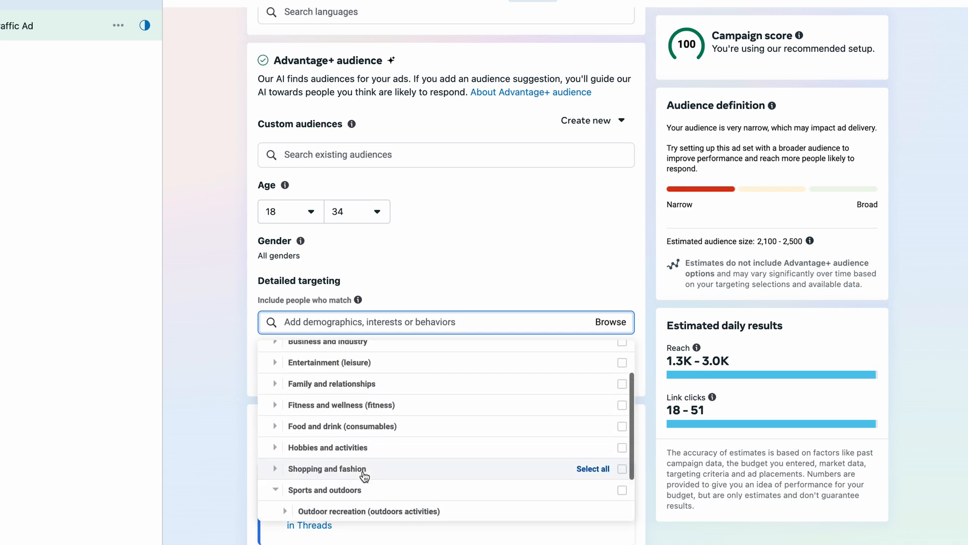
Examine the Entertainment interests in detailed targeting, including the individual genres listed under Movies
{"action": "left_click", "coordinate": [361, 412]}
{"action": "mouse_move", "coordinate": [361, 422]}
{"action": "scroll", "coordinate": [361, 421], "scroll_direction": "up", "scroll_amount": 1}
{"action": "scroll", "coordinate": [362, 422], "scroll_direction": "up", "scroll_amount": 3}
{"action": "left_click", "coordinate": [361, 421]}
{"action": "scroll", "coordinate": [362, 422], "scroll_direction": "down", "scroll_amount": 2}
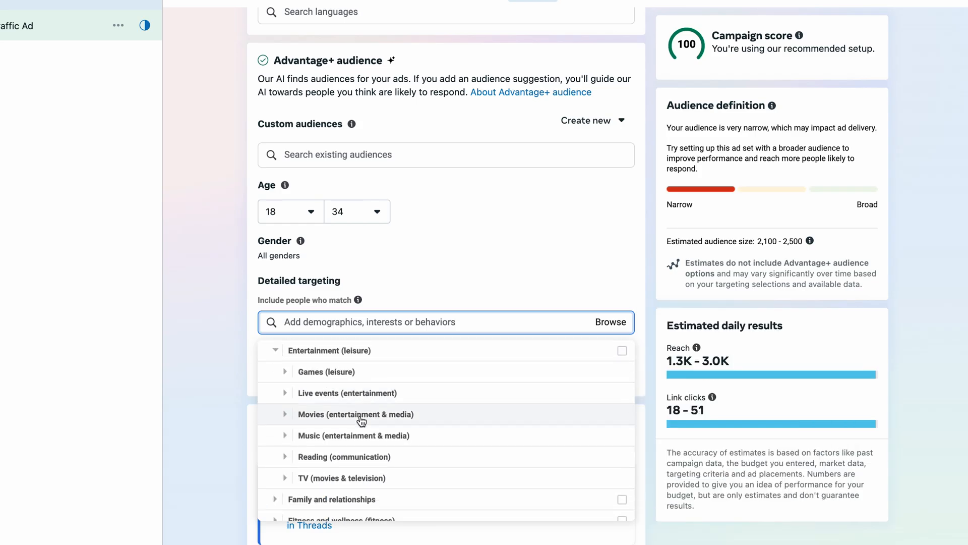
{"action": "left_click", "coordinate": [361, 414]}
{"action": "scroll", "coordinate": [361, 421], "scroll_direction": "down", "scroll_amount": 2}
{"action": "mouse_move", "coordinate": [361, 420]}
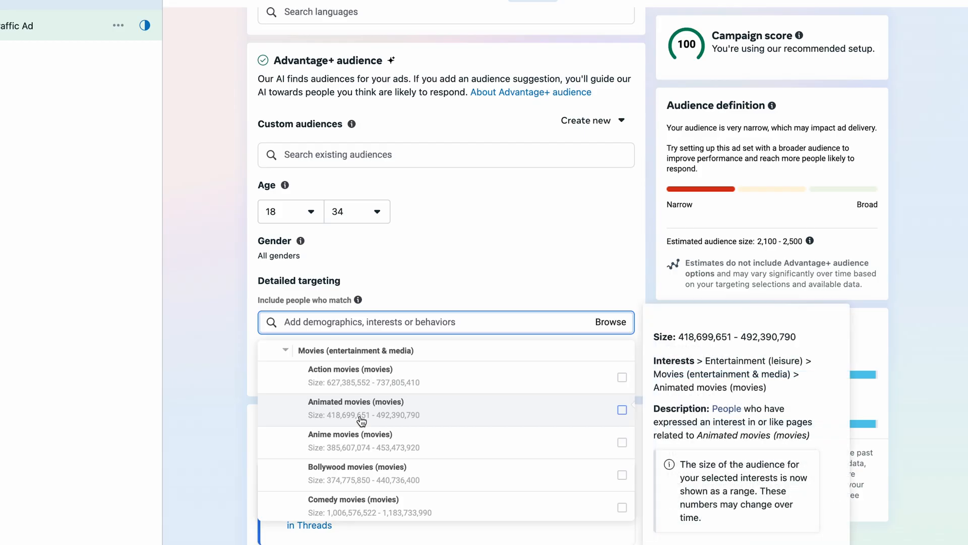
{"action": "scroll", "coordinate": [361, 420], "scroll_direction": "down", "scroll_amount": 8}
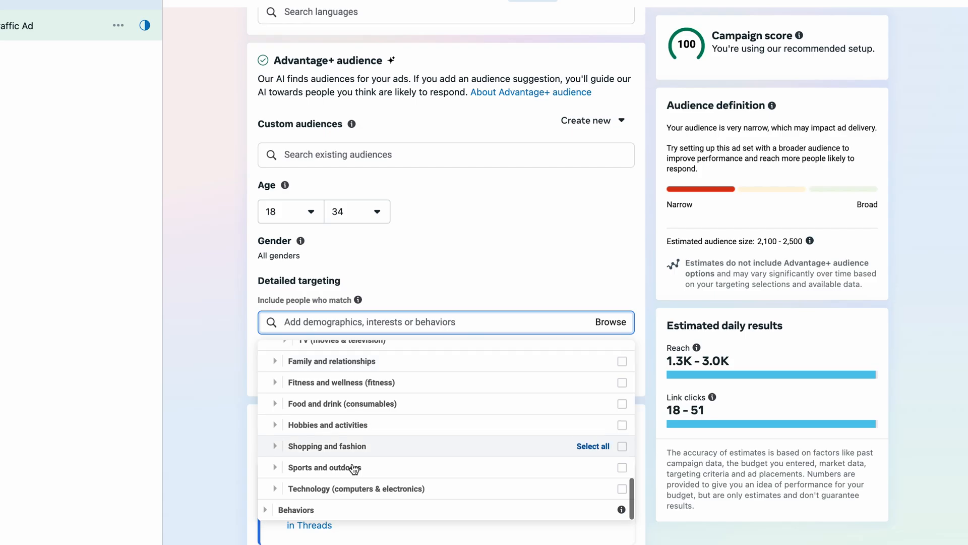
Look through the Behaviors categories in detailed targeting and expand Purchase behavior
{"action": "left_click", "coordinate": [335, 511]}
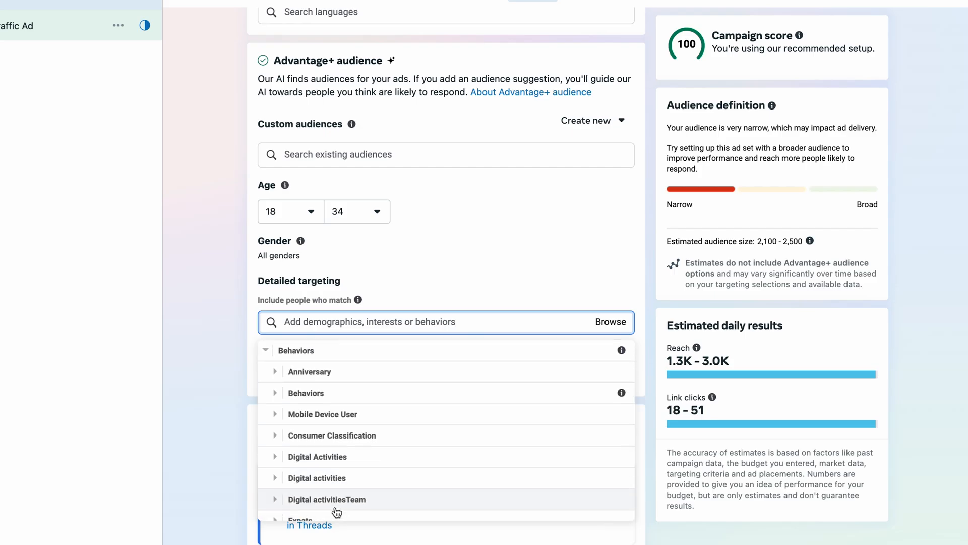
{"action": "scroll", "coordinate": [336, 512], "scroll_direction": "down", "scroll_amount": 5}
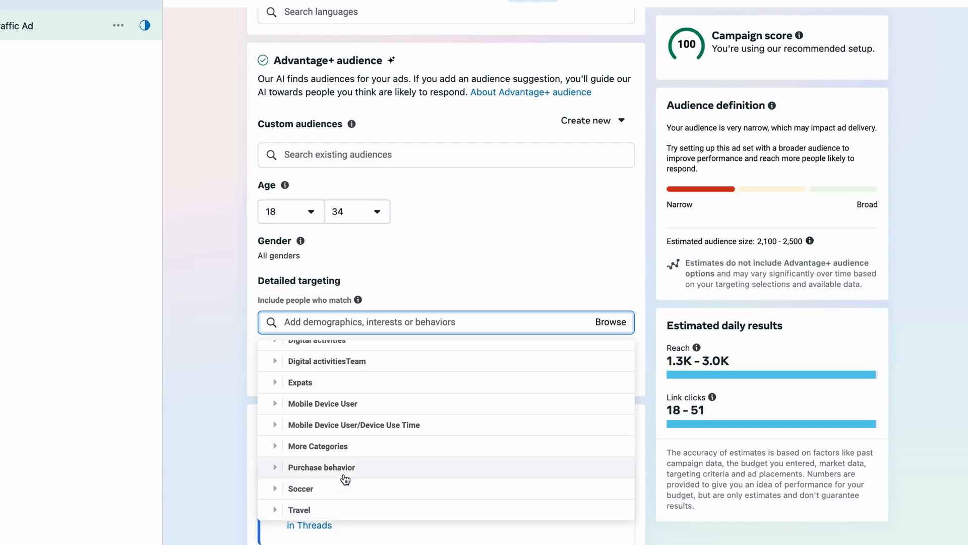
{"action": "left_click", "coordinate": [345, 466]}
{"action": "scroll", "coordinate": [344, 478], "scroll_direction": "up", "scroll_amount": 2}
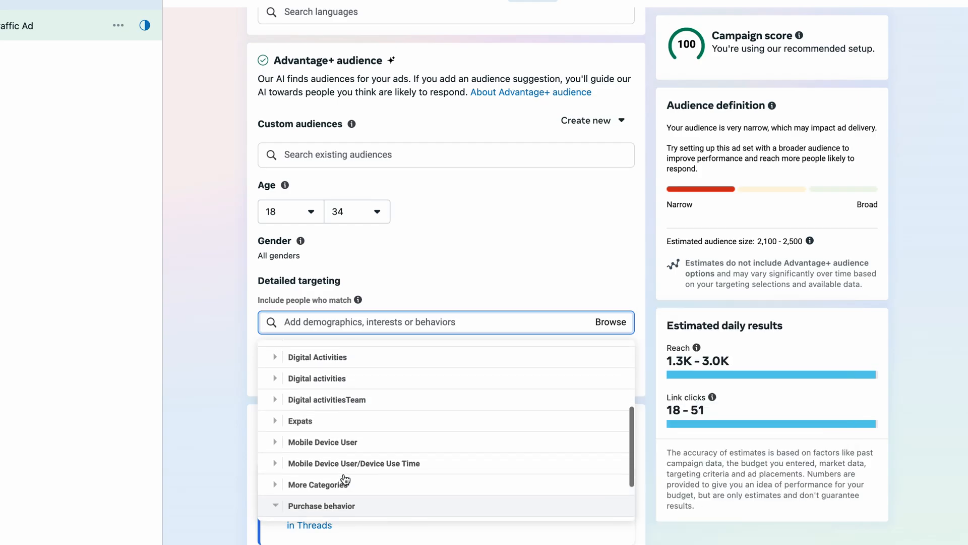
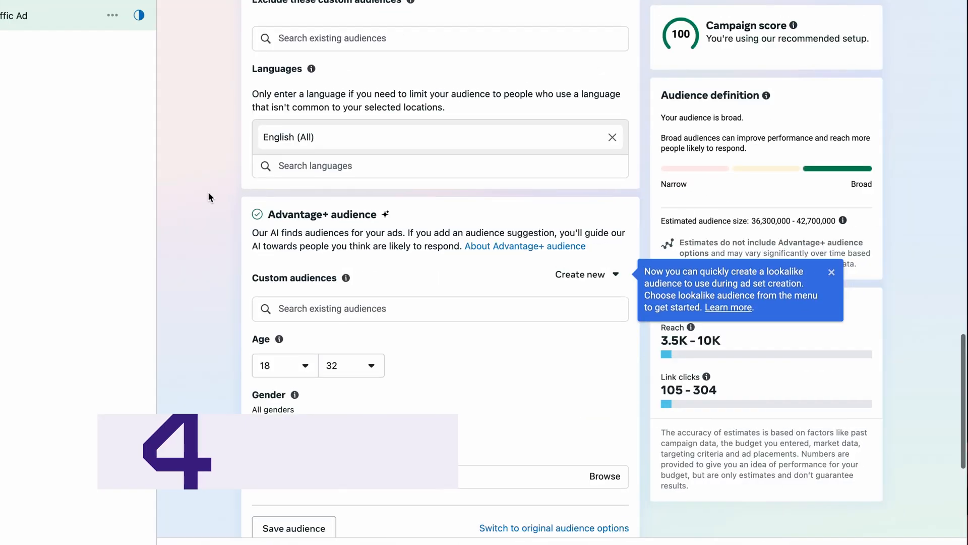
Switch the ad set's budget type to Lifetime budget and back to Daily budget
{"action": "scroll", "coordinate": [208, 194], "scroll_direction": "up", "scroll_amount": 15}
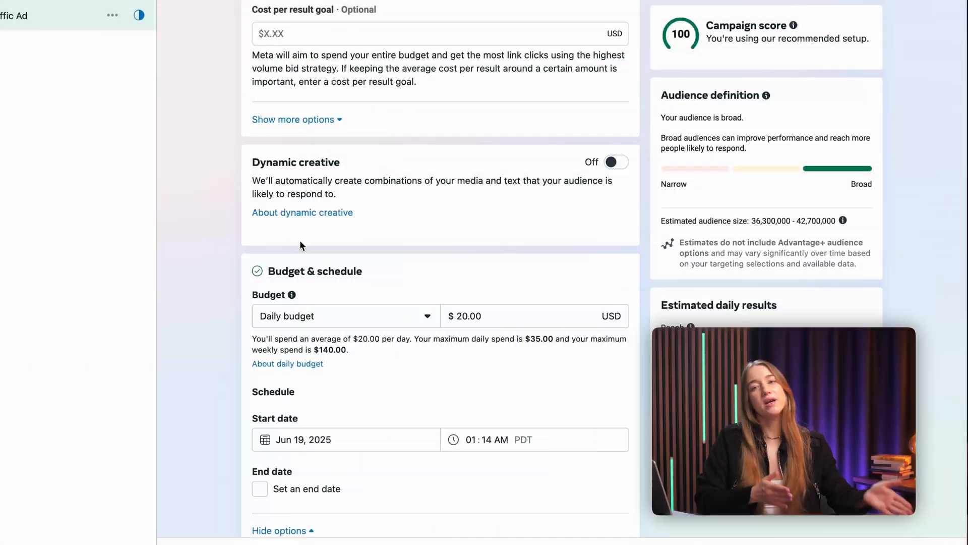
{"action": "left_click", "coordinate": [396, 328]}
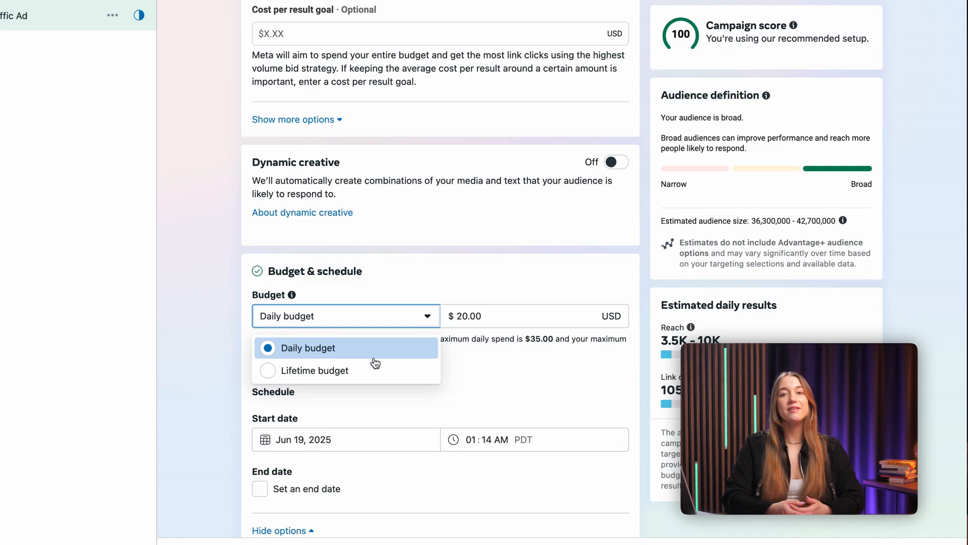
{"action": "left_click", "coordinate": [366, 376]}
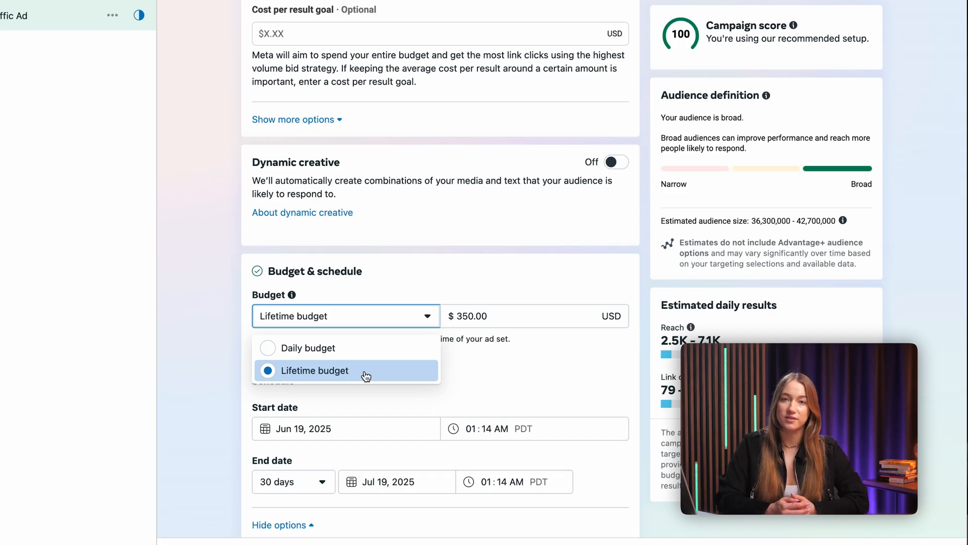
{"action": "left_click", "coordinate": [360, 349]}
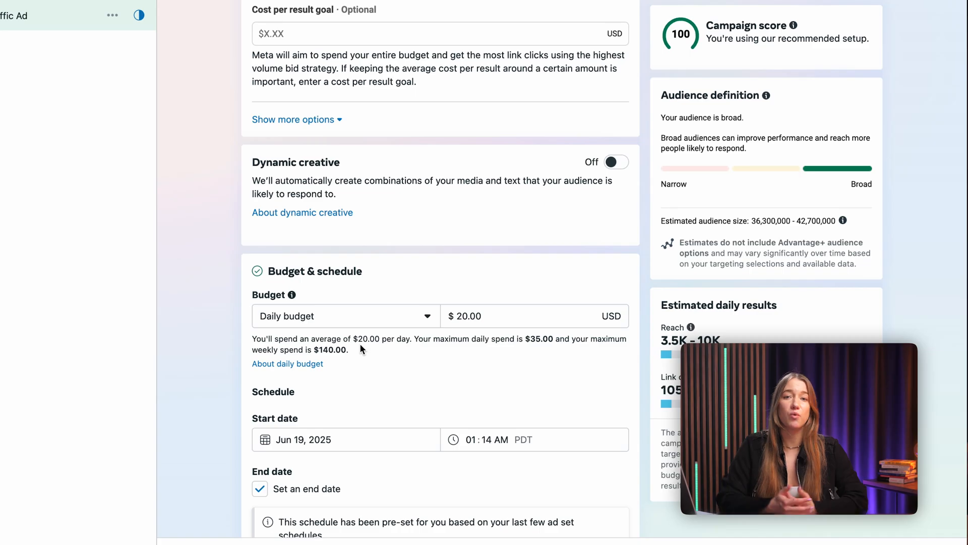
Schedule the ad set to start on Jun 19, 2025 and run 30 days, ending Jul 19, 2025
{"action": "scroll", "coordinate": [360, 348], "scroll_direction": "down", "scroll_amount": 5}
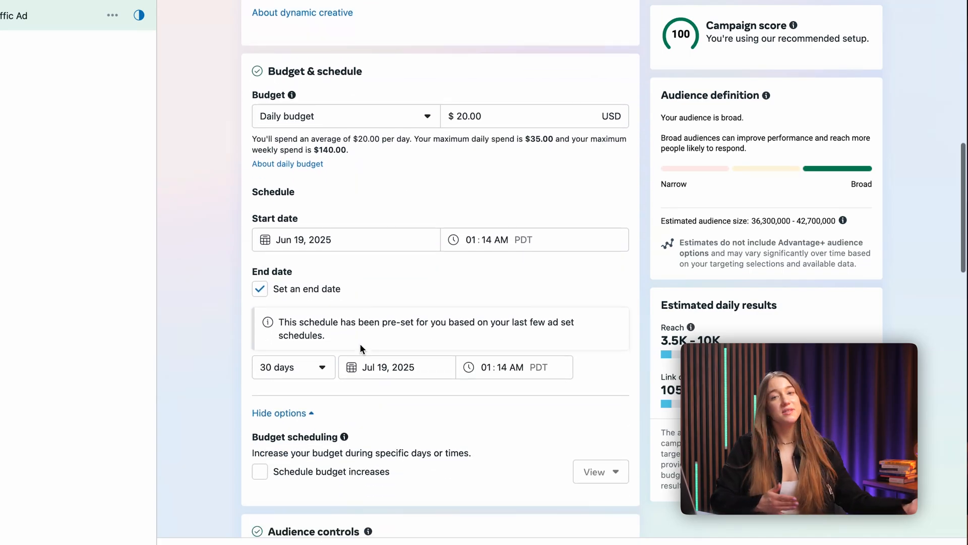
{"action": "left_click", "coordinate": [396, 235]}
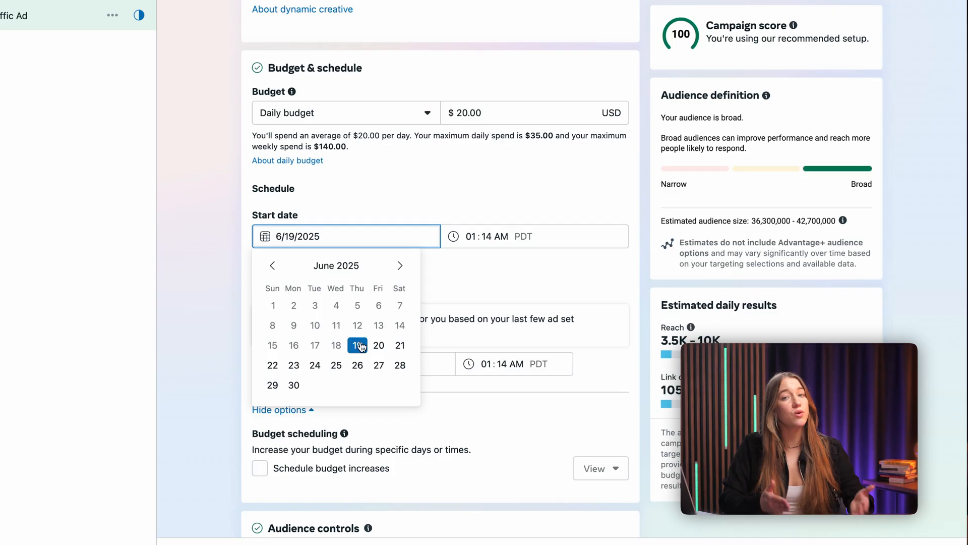
{"action": "left_click", "coordinate": [359, 342]}
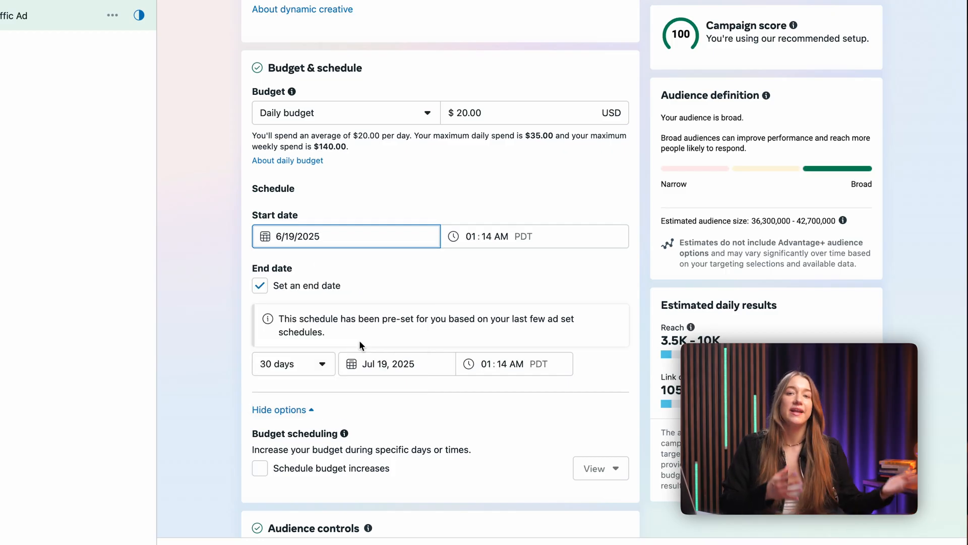
{"action": "left_click", "coordinate": [323, 367]}
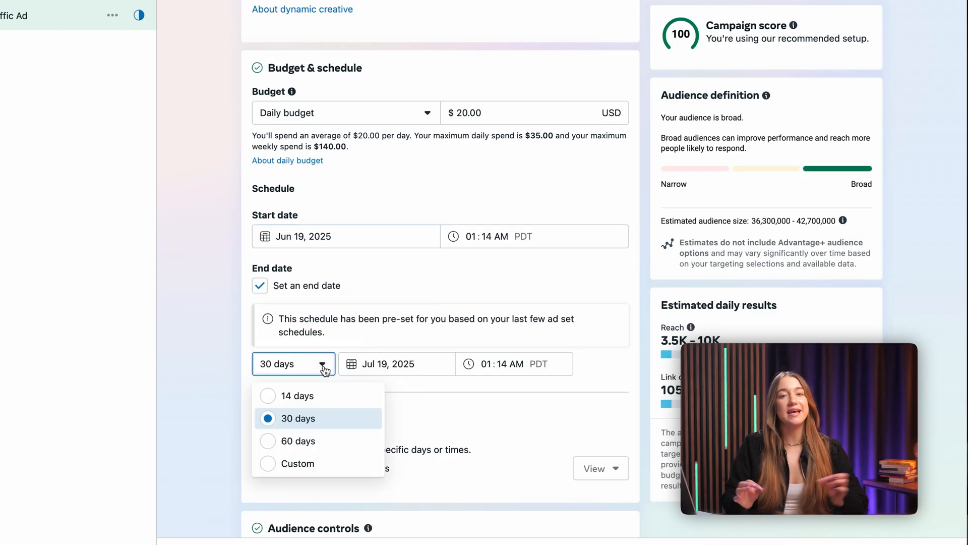
{"action": "left_click", "coordinate": [320, 419]}
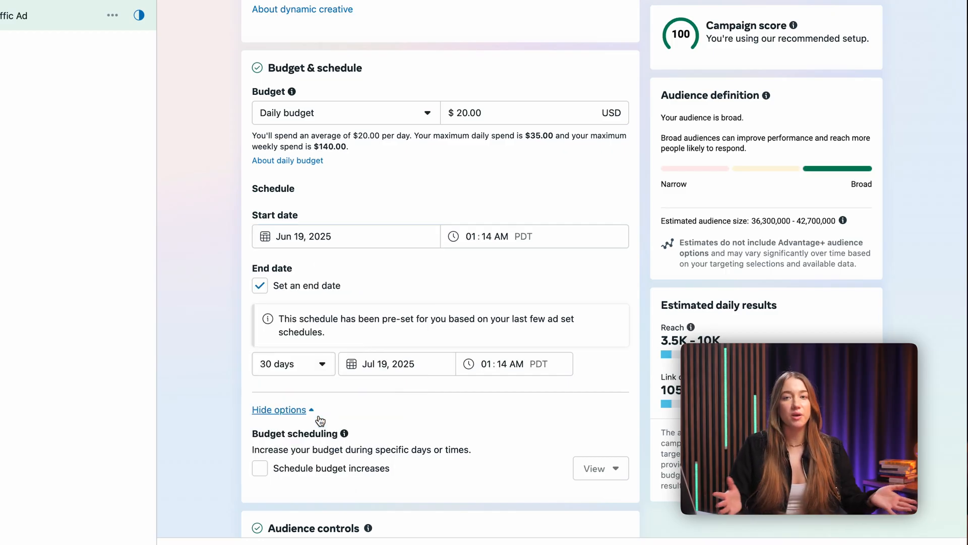
{"action": "left_click", "coordinate": [422, 366]}
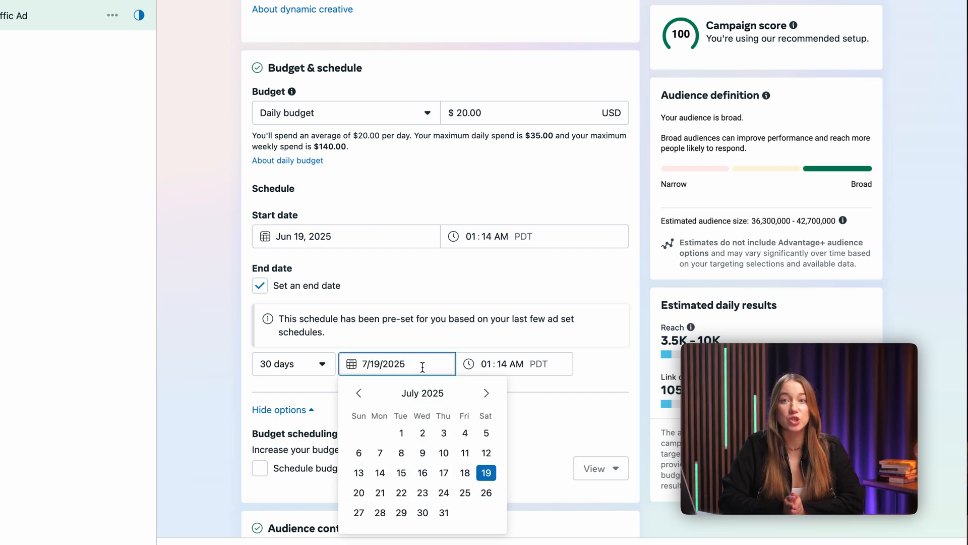
{"action": "left_click", "coordinate": [483, 477]}
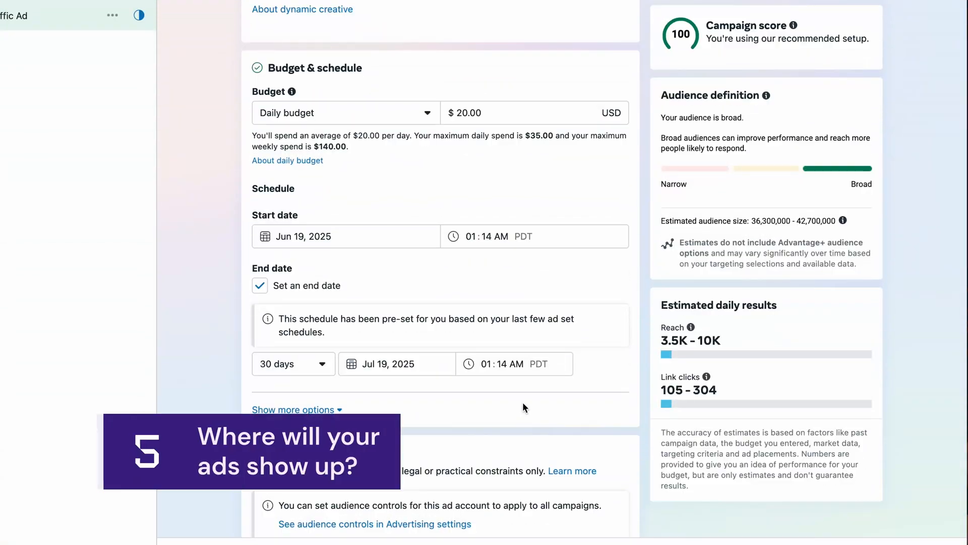
Edit the ad set's placements and choose Manual placements instead of Advantage+ placements
{"action": "scroll", "coordinate": [523, 404], "scroll_direction": "down", "scroll_amount": 10}
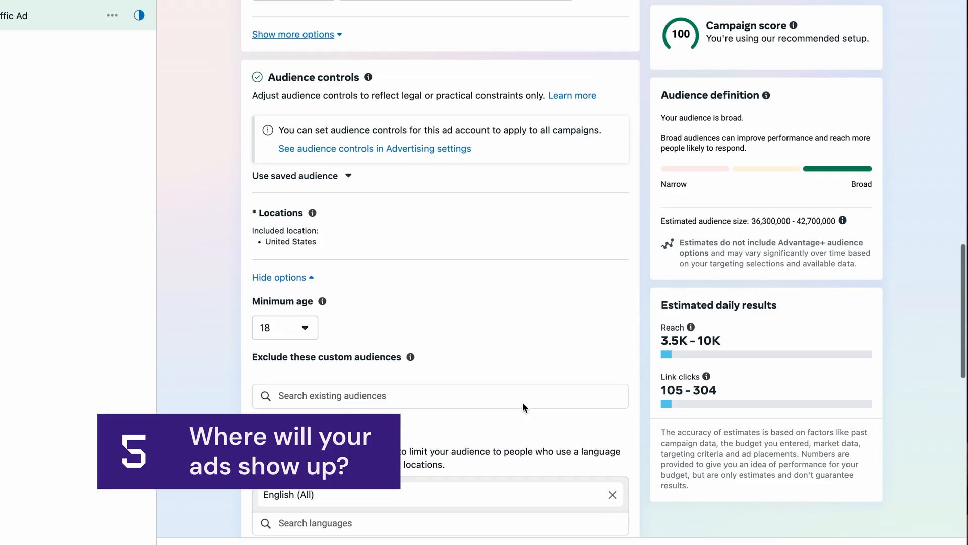
{"action": "scroll", "coordinate": [522, 406], "scroll_direction": "down", "scroll_amount": 7}
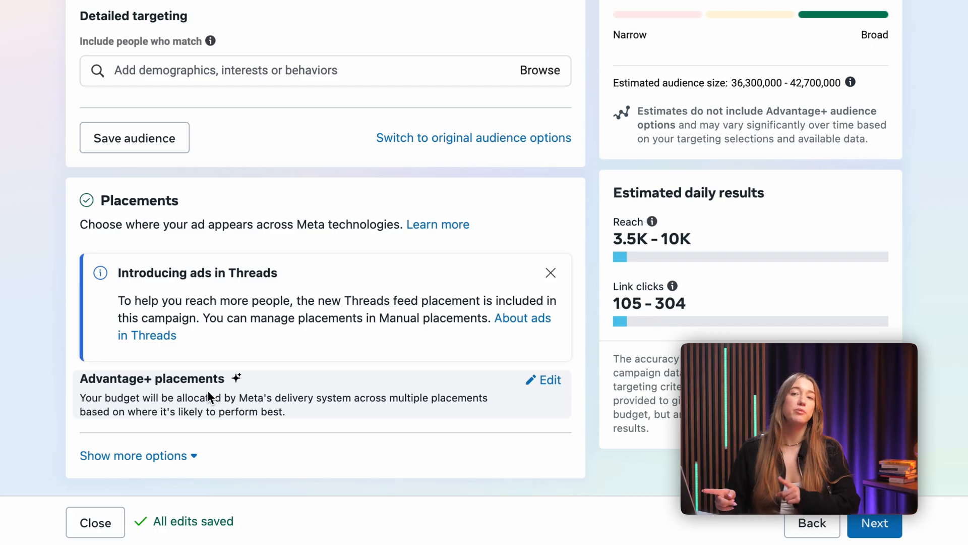
{"action": "left_click", "coordinate": [547, 380]}
{"action": "scroll", "coordinate": [549, 385], "scroll_direction": "down", "scroll_amount": 3}
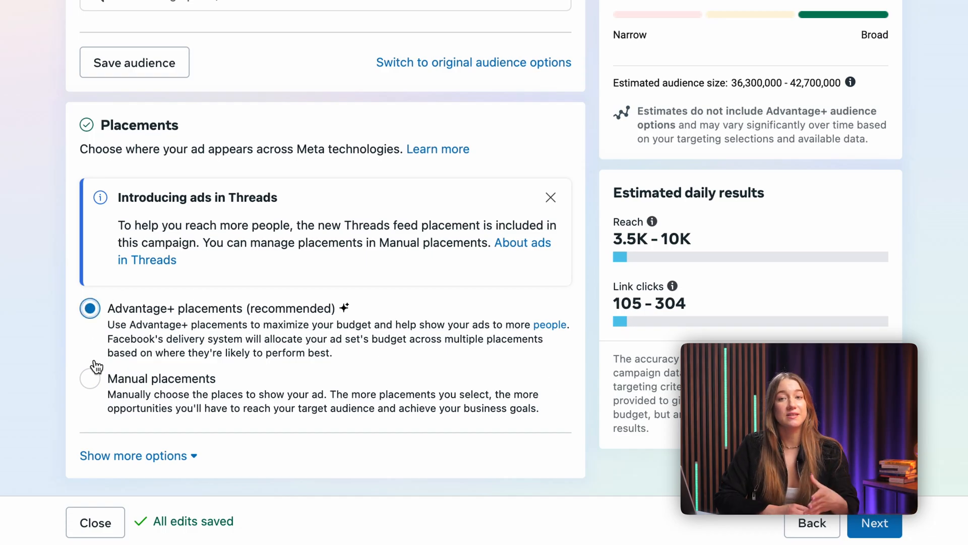
{"action": "left_click", "coordinate": [91, 379]}
Look through the manual placement options, from devices and platforms to feeds, Stories and Reels, in-stream ads and search results
{"action": "scroll", "coordinate": [95, 383], "scroll_direction": "down", "scroll_amount": 2}
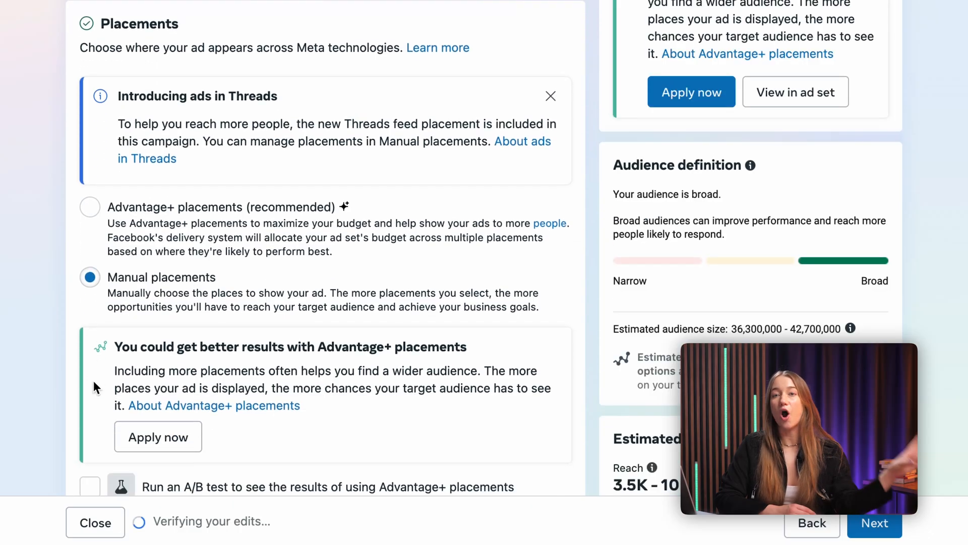
{"action": "scroll", "coordinate": [94, 386], "scroll_direction": "down", "scroll_amount": 2}
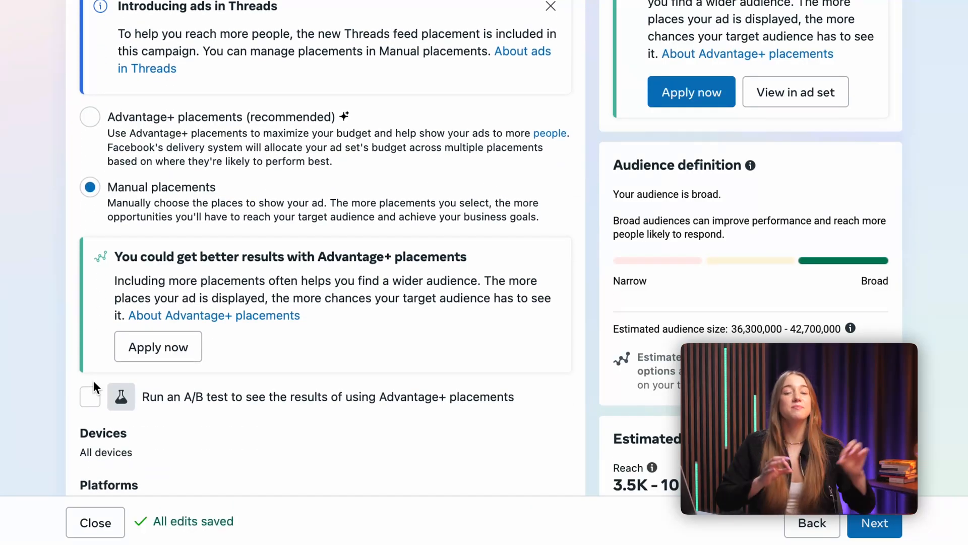
{"action": "scroll", "coordinate": [94, 386], "scroll_direction": "down", "scroll_amount": 5}
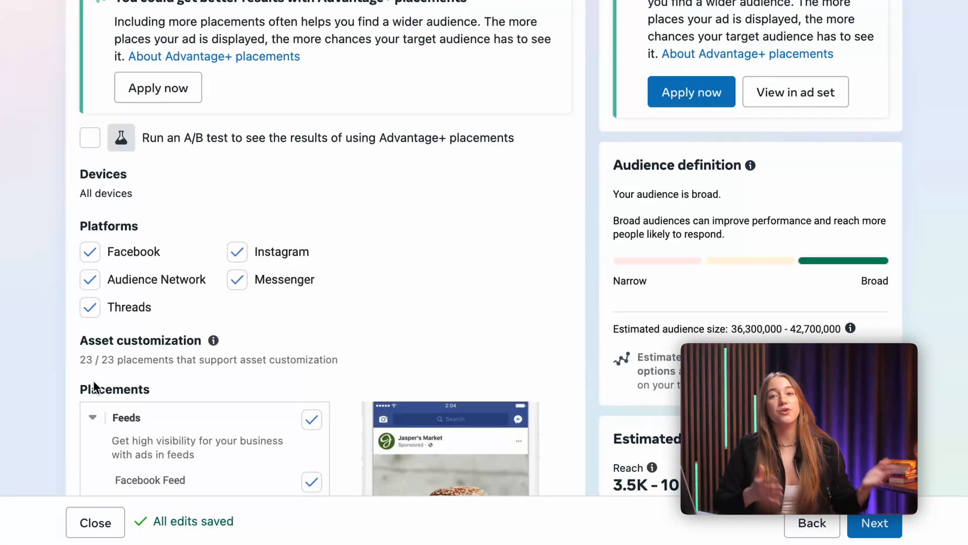
{"action": "scroll", "coordinate": [94, 388], "scroll_direction": "down", "scroll_amount": 3}
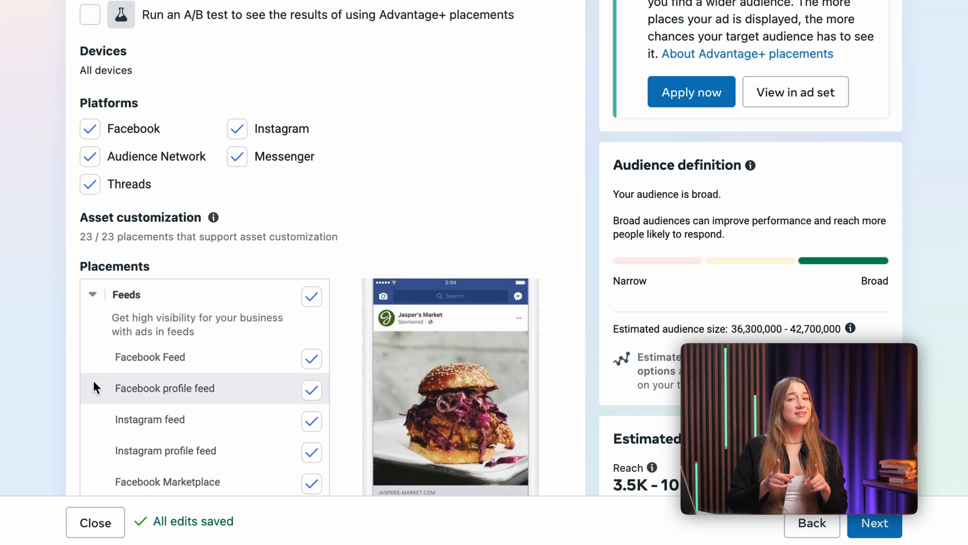
{"action": "mouse_move", "coordinate": [94, 382]}
{"action": "scroll", "coordinate": [93, 383], "scroll_direction": "down", "scroll_amount": 5}
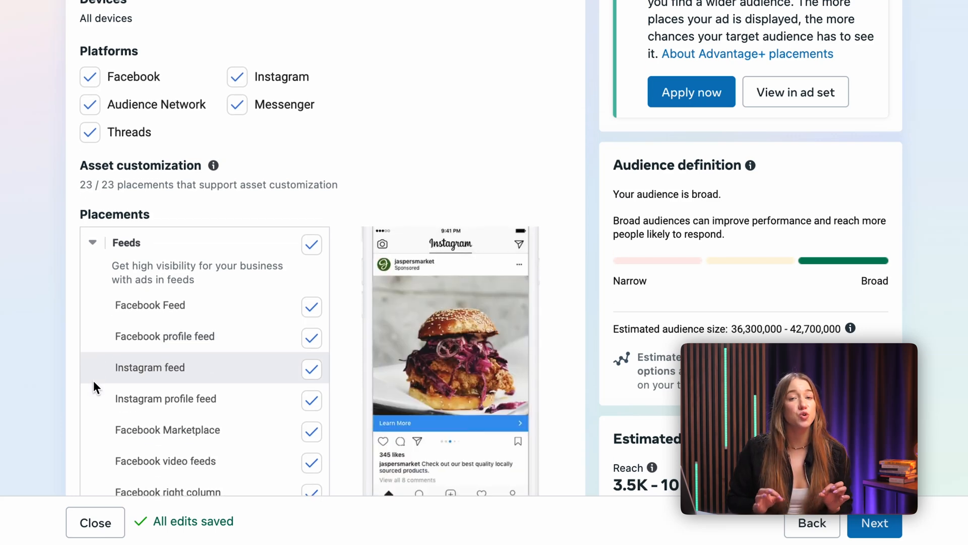
{"action": "scroll", "coordinate": [94, 384], "scroll_direction": "down", "scroll_amount": 3}
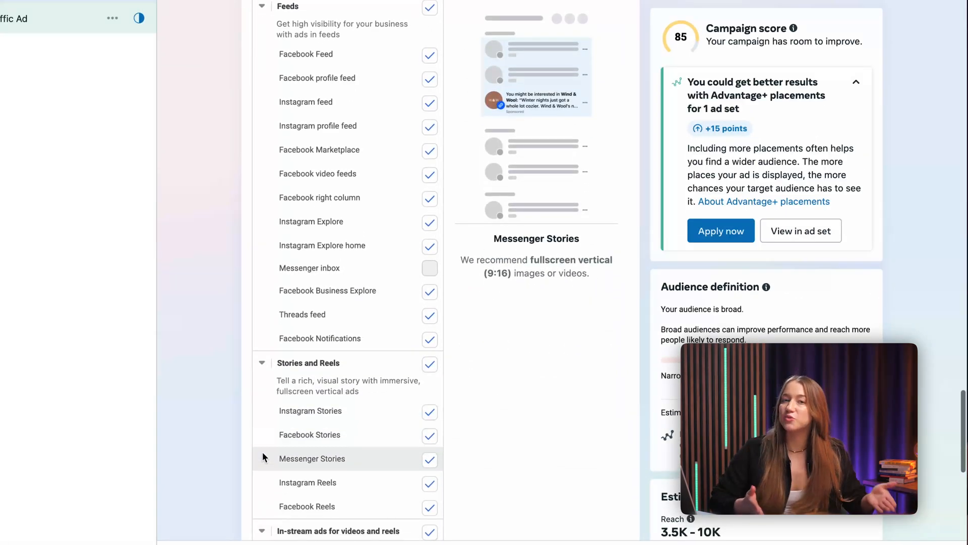
{"action": "scroll", "coordinate": [262, 451], "scroll_direction": "down", "scroll_amount": 2}
{"action": "scroll", "coordinate": [263, 452], "scroll_direction": "up", "scroll_amount": 3}
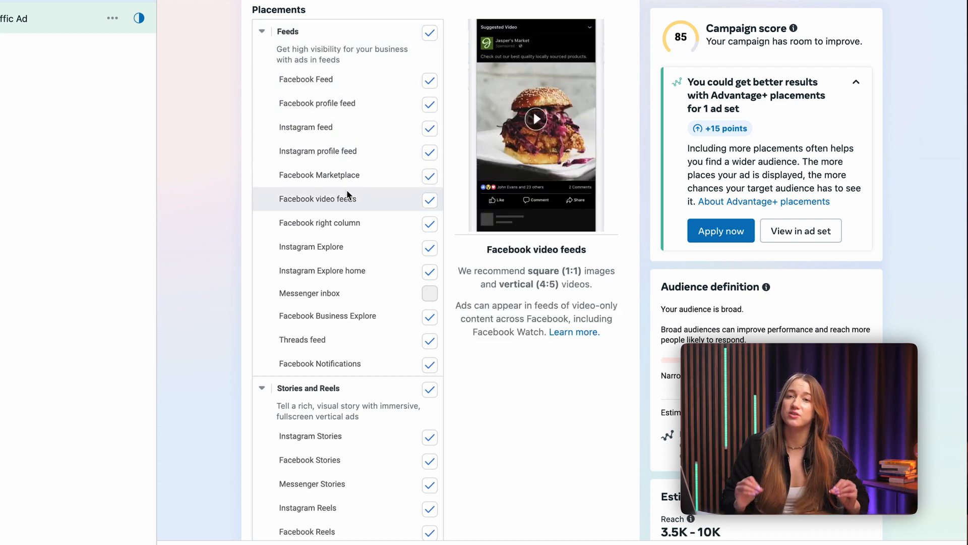
{"action": "scroll", "coordinate": [335, 524], "scroll_direction": "down", "scroll_amount": 4}
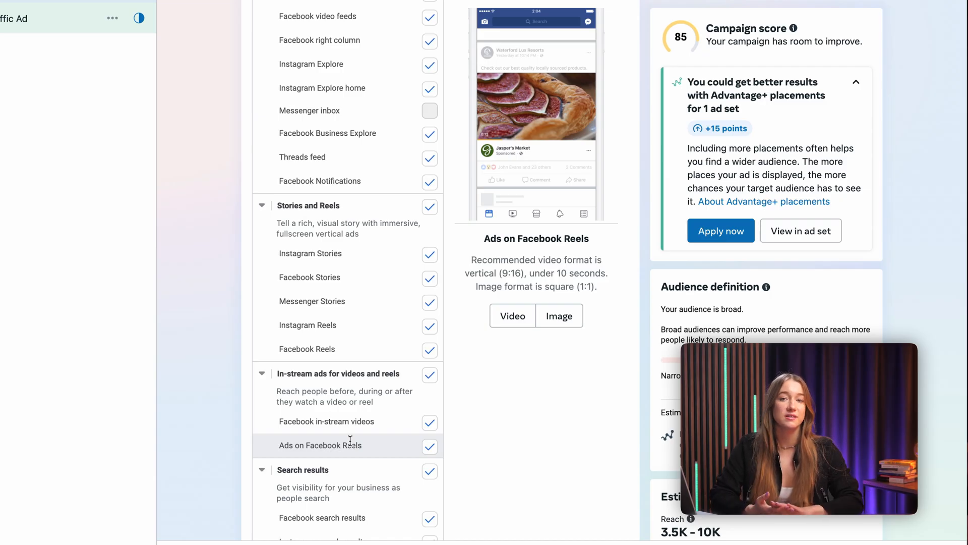
{"action": "scroll", "coordinate": [337, 518], "scroll_direction": "down", "scroll_amount": 1}
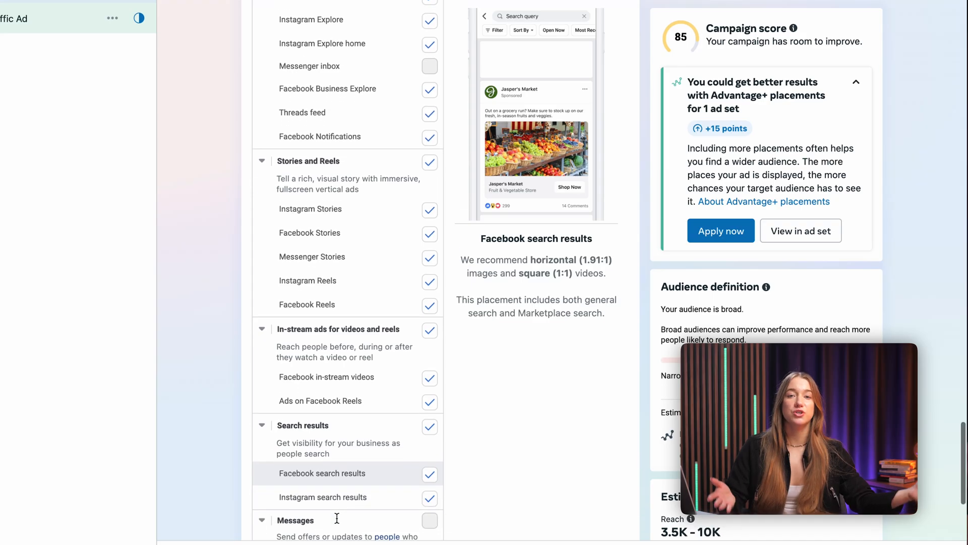
{"action": "scroll", "coordinate": [337, 518], "scroll_direction": "down", "scroll_amount": 1}
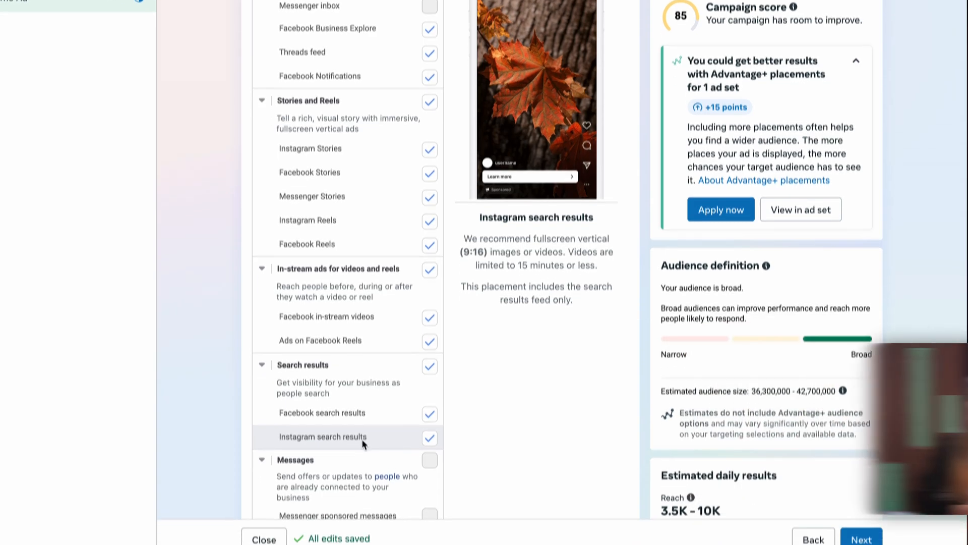
Continue from the ad set to the ad's settings and open the ad creative format choices
{"action": "left_click", "coordinate": [859, 527]}
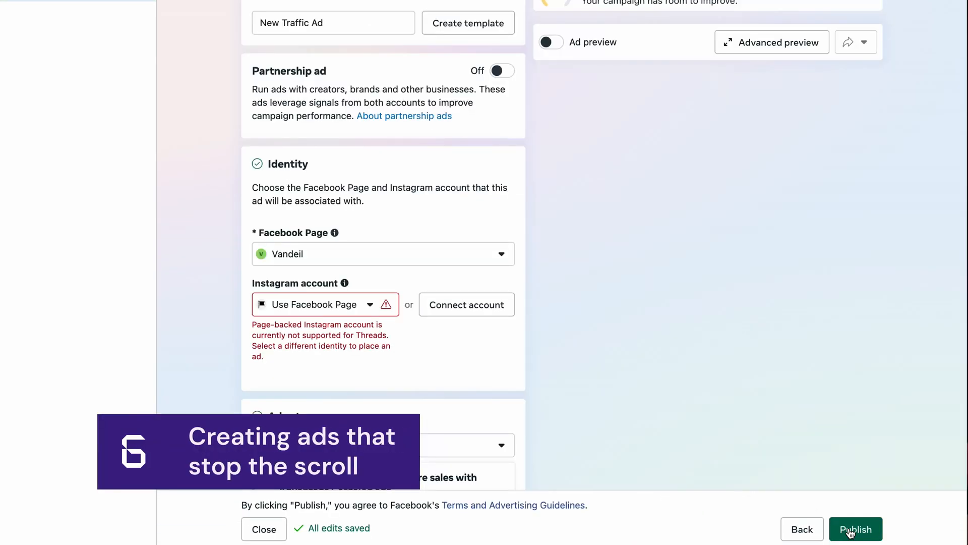
{"action": "scroll", "coordinate": [569, 385], "scroll_direction": "down", "scroll_amount": 12}
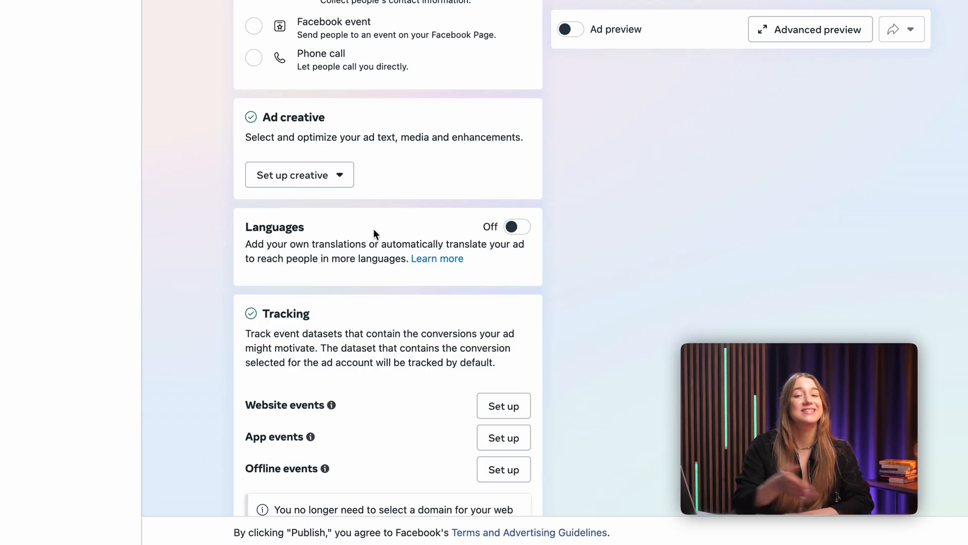
{"action": "left_click", "coordinate": [328, 180]}
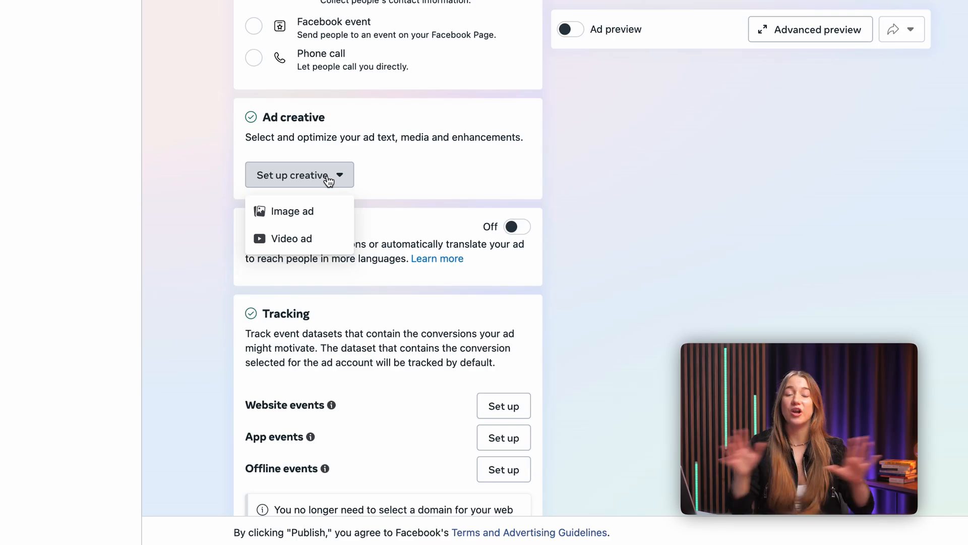
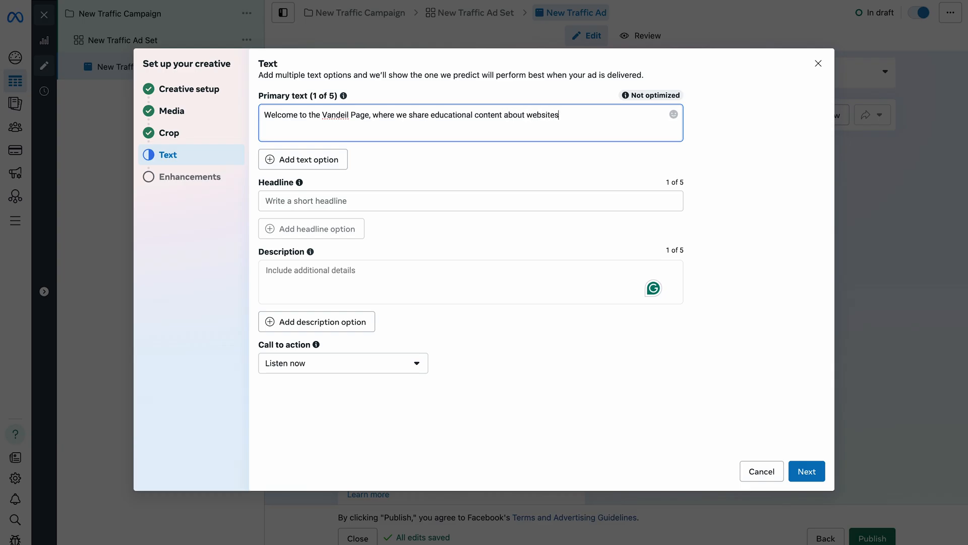
Enter the headline 'Please click on the Vandeil Page.' and the description 'Vandeil Page is place where beginners can easily learn how to create a website.'
{"action": "left_click", "coordinate": [519, 200]}
{"action": "type", "text": "Please "}
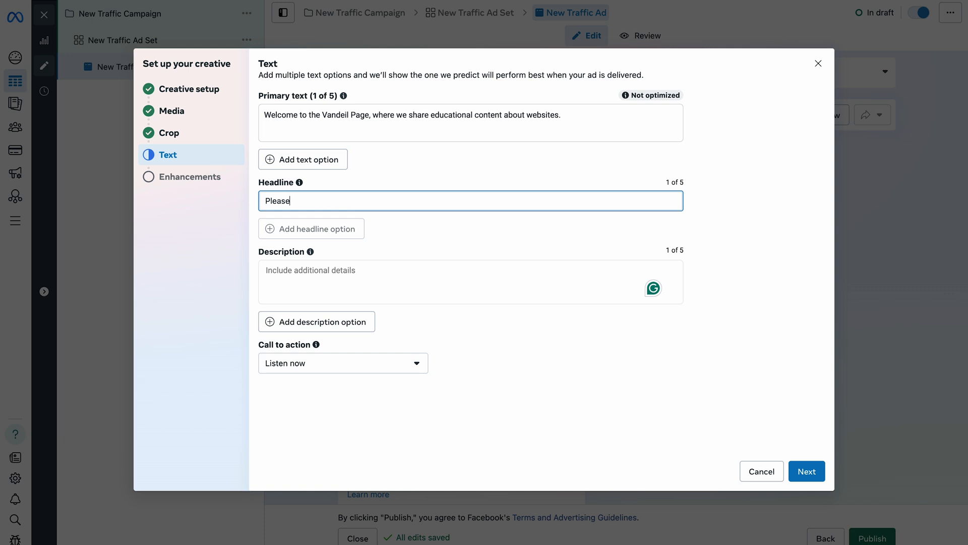
{"action": "type", "text": "click on the Vandeil Page."}
{"action": "left_click", "coordinate": [482, 282]}
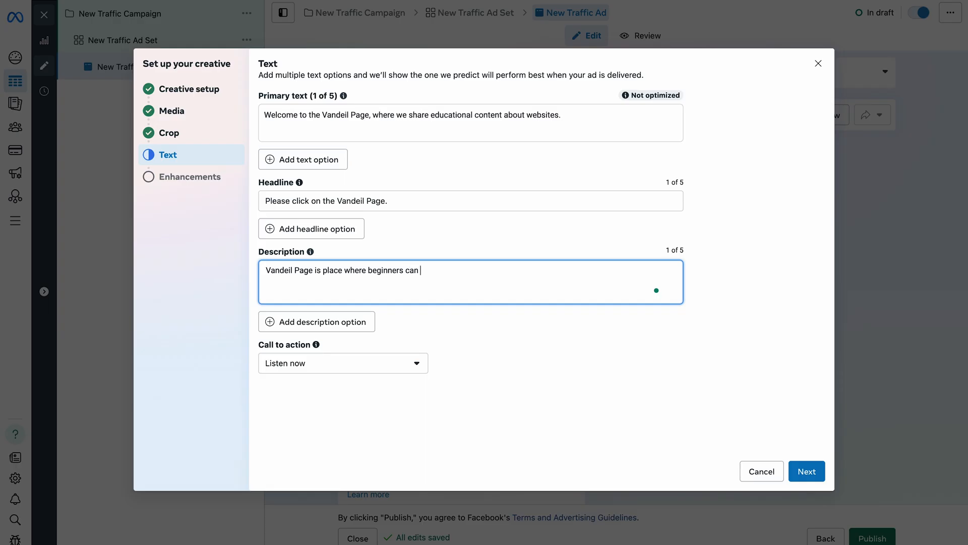
{"action": "type", "text": "ly learn how to create a website."}
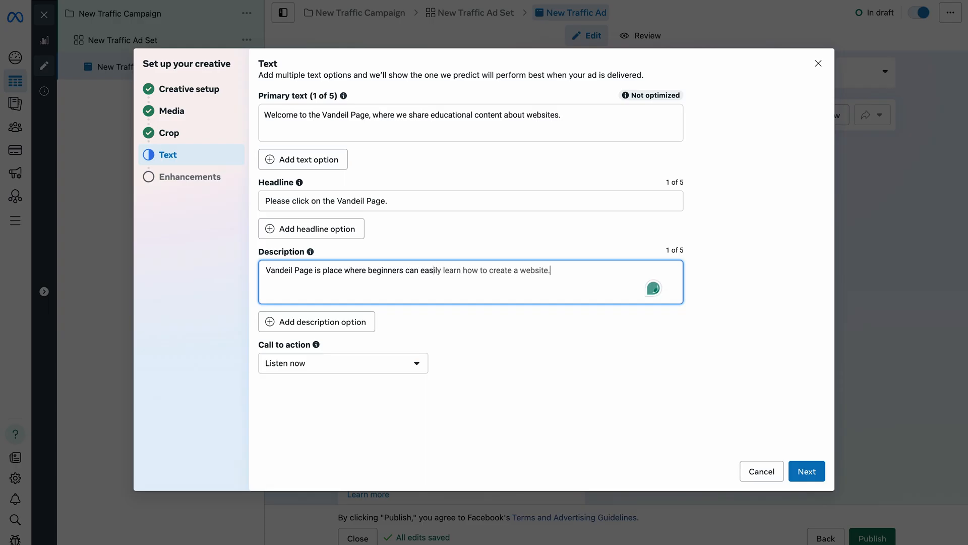
Try Learn more as the ad's call to action, and set it to Sign up instead
{"action": "left_click", "coordinate": [375, 372]}
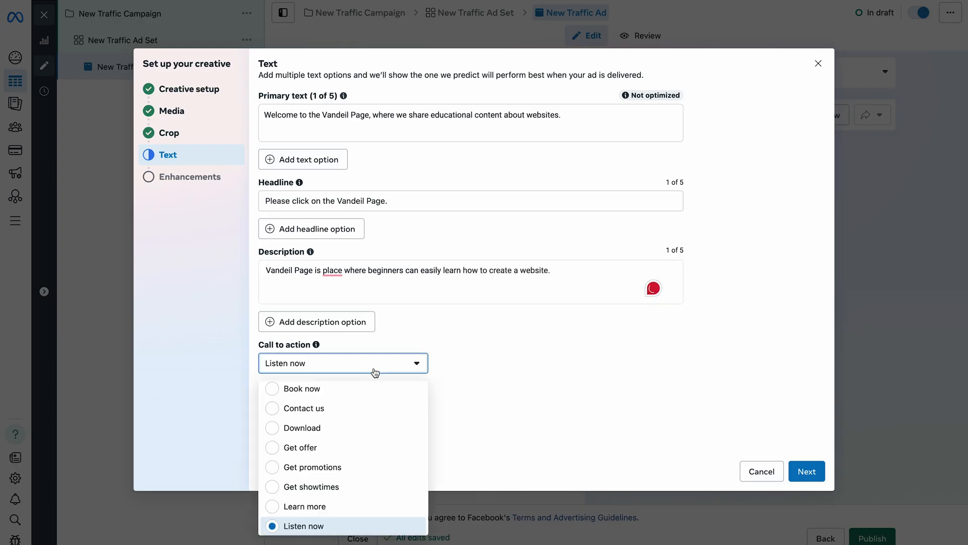
{"action": "left_click", "coordinate": [333, 506]}
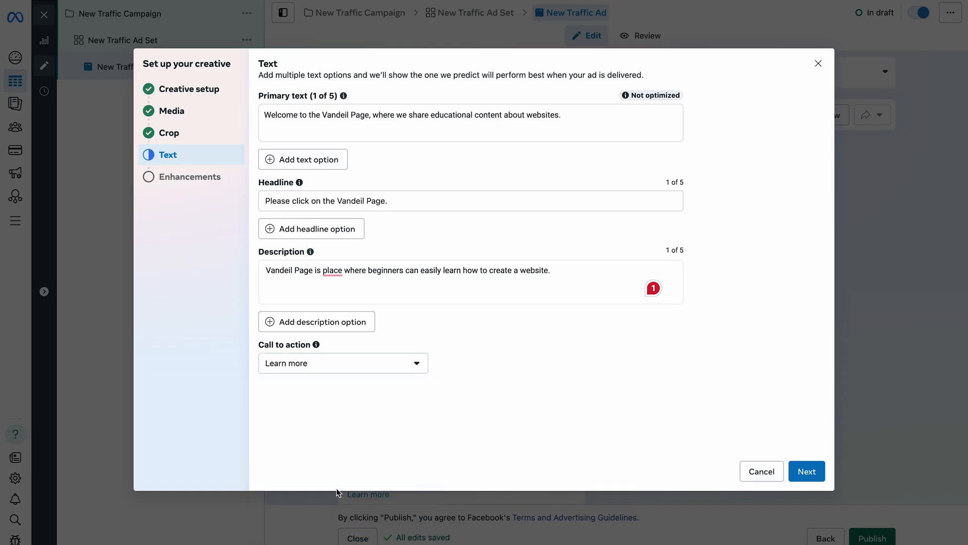
{"action": "left_click", "coordinate": [355, 358]}
{"action": "scroll", "coordinate": [349, 443], "scroll_direction": "down", "scroll_amount": 5}
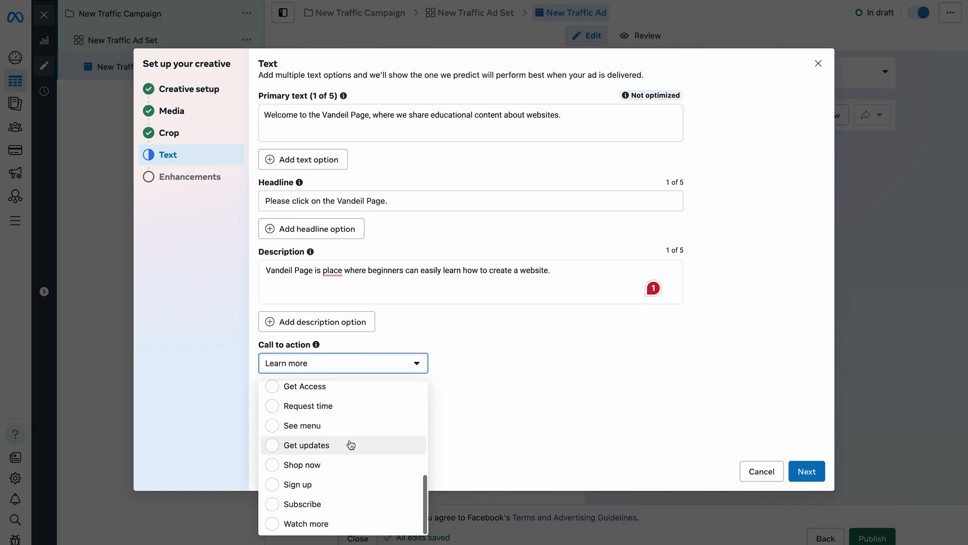
{"action": "left_click", "coordinate": [330, 483]}
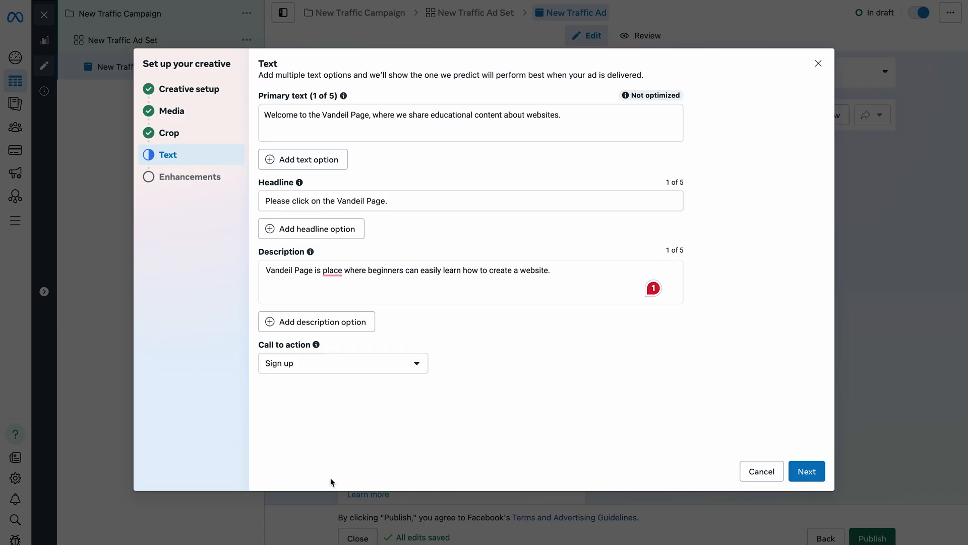
Choose the green V image as the ad's media and finish the creative setup with the original crops and no added enhancements
{"action": "left_click", "coordinate": [207, 112]}
{"action": "left_click", "coordinate": [296, 219]}
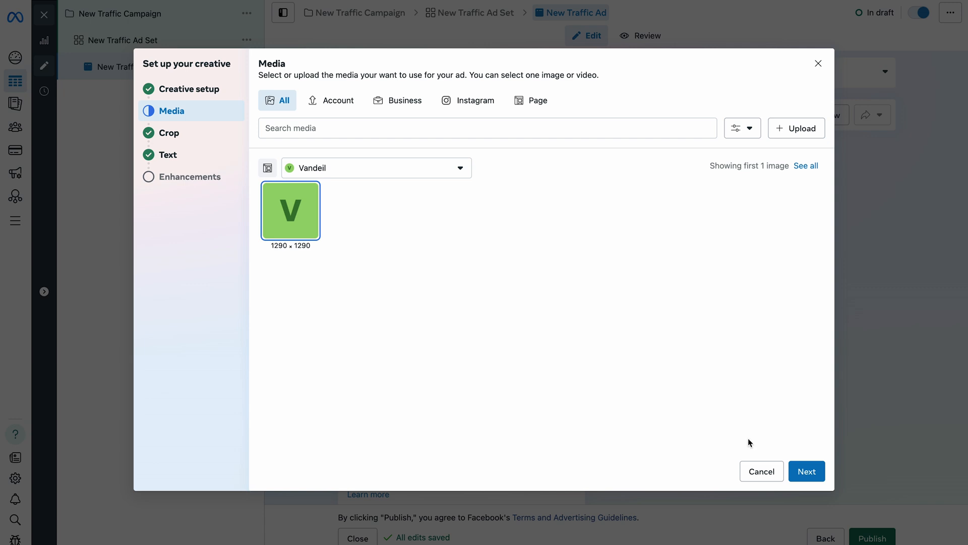
{"action": "left_click", "coordinate": [807, 470]}
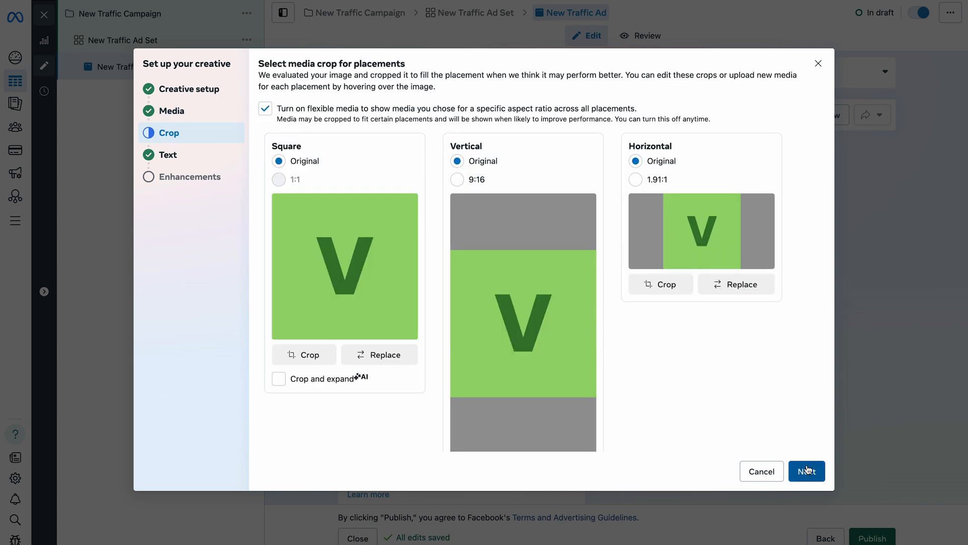
{"action": "left_click", "coordinate": [807, 470]}
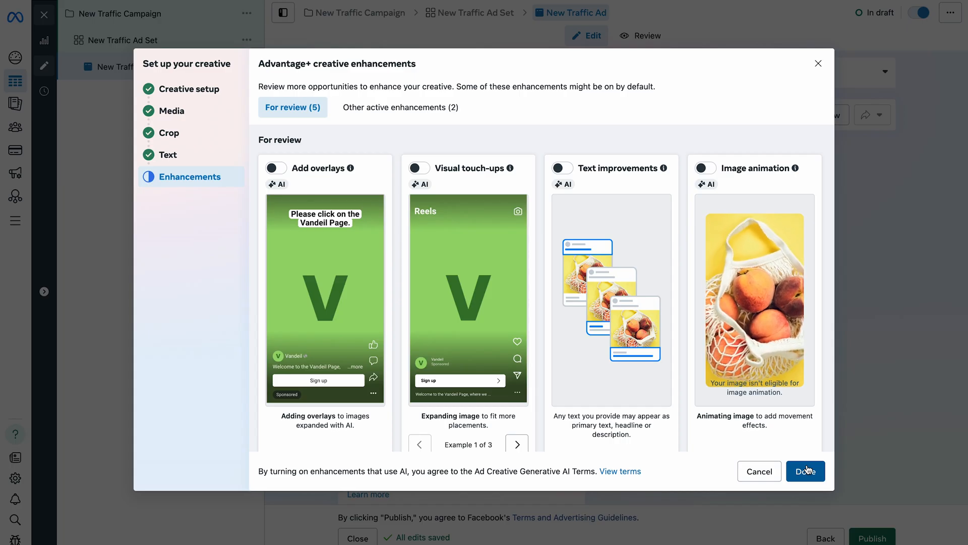
{"action": "left_click", "coordinate": [807, 469]}
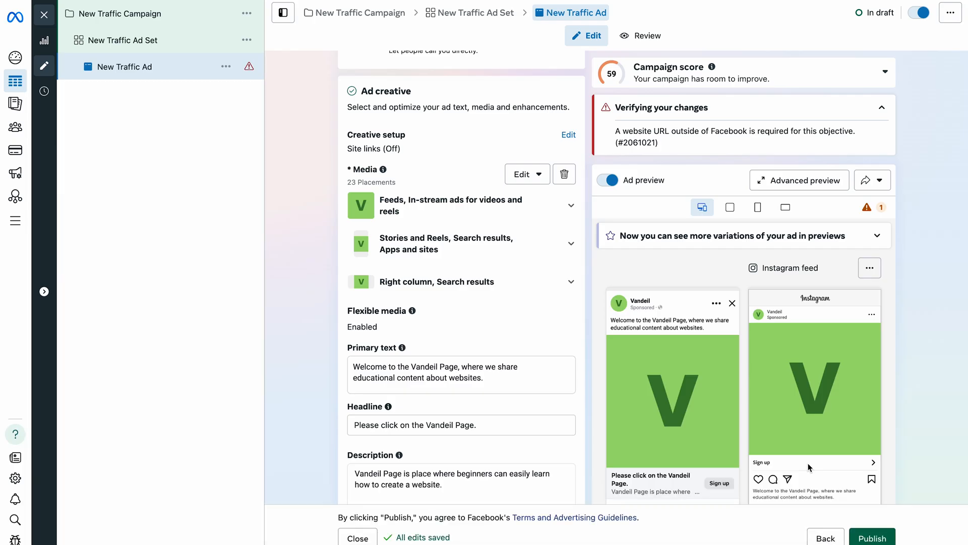
Expand the ad creative's three media placement groups and look through the placements that use the image
{"action": "left_click", "coordinate": [570, 281]}
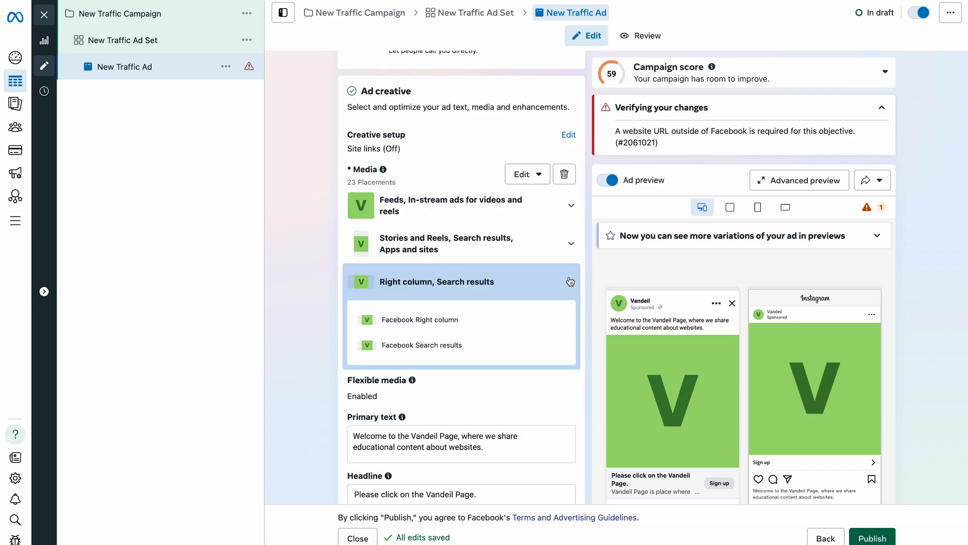
{"action": "left_click", "coordinate": [570, 245]}
{"action": "left_click", "coordinate": [568, 208]}
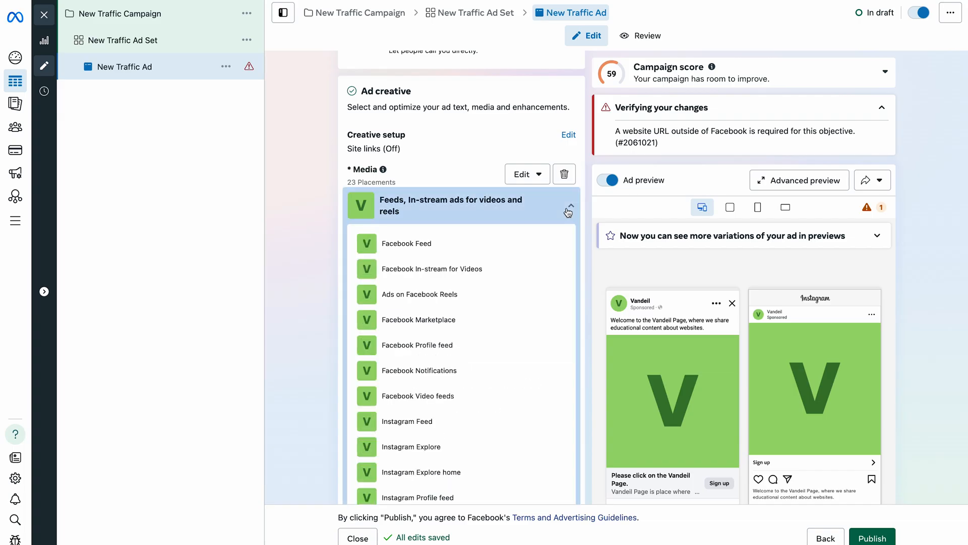
{"action": "scroll", "coordinate": [530, 353], "scroll_direction": "down", "scroll_amount": 2}
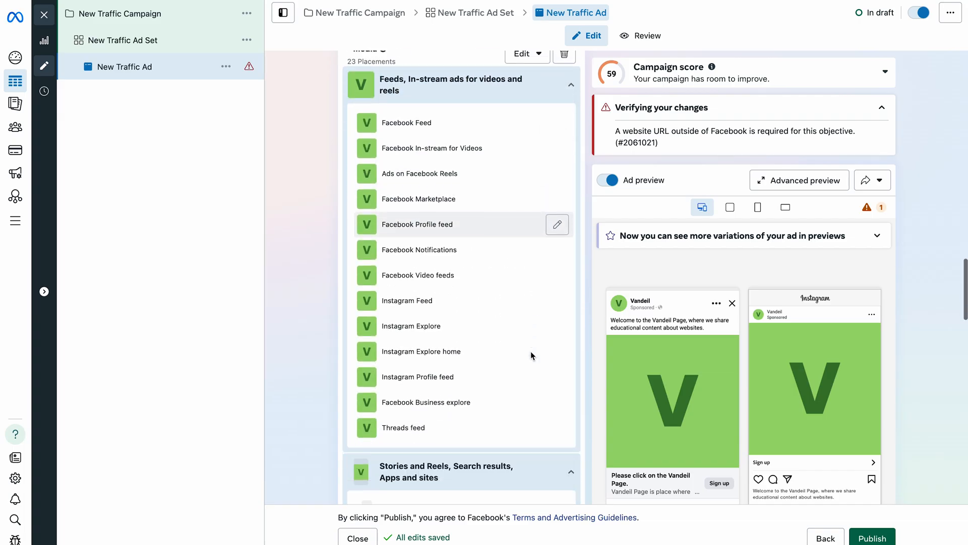
{"action": "scroll", "coordinate": [530, 352], "scroll_direction": "down", "scroll_amount": 6}
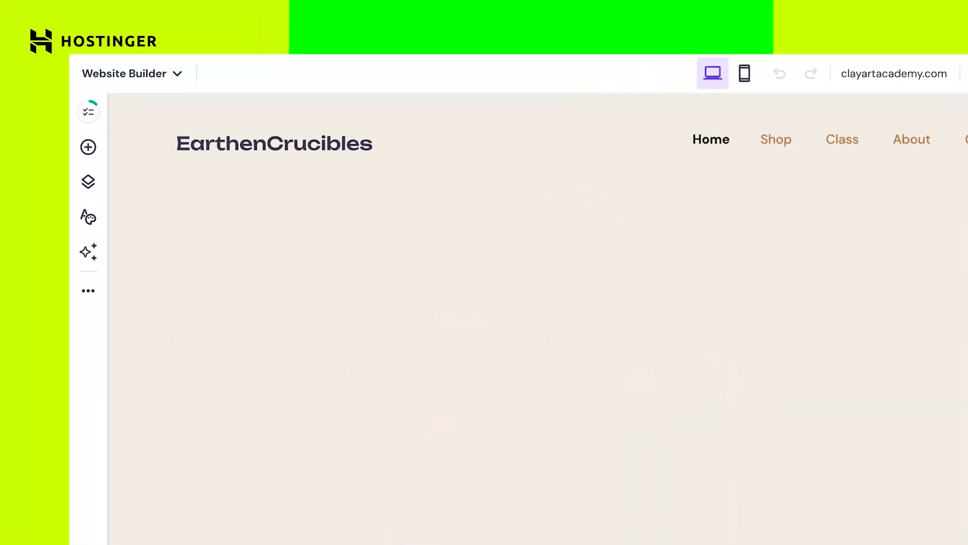
In Hostinger Website Builder, have AI Writer create a product description for a vase named Meadow Mist that's perfect for flowers
{"action": "left_click_drag", "start_coordinate": [3, 540], "coordinate": [331, 407]}
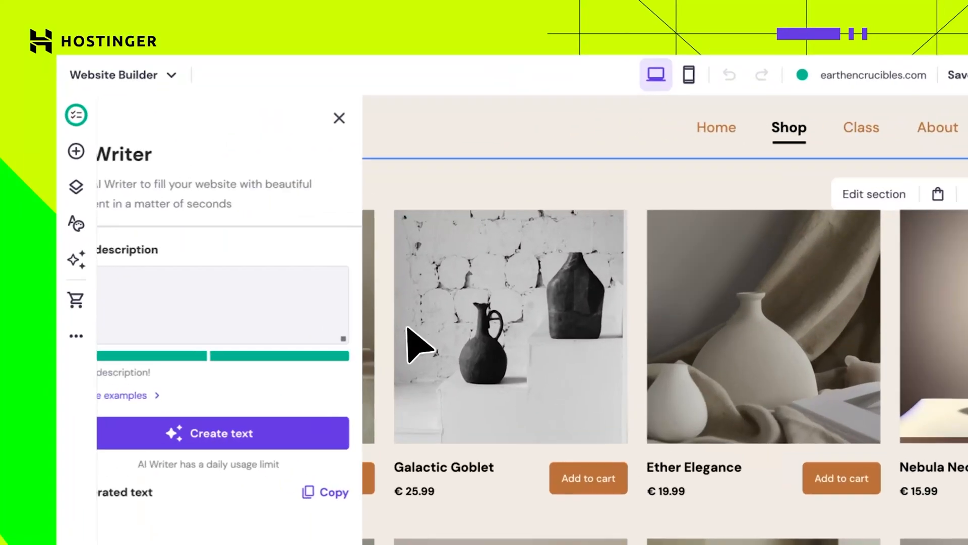
{"action": "type", "text": "Write a description for a vase, Meadow Mist, that's perfect for flowers. It's also a great conversation starter – just put it on your shelf."}
{"action": "left_click", "coordinate": [324, 437]}
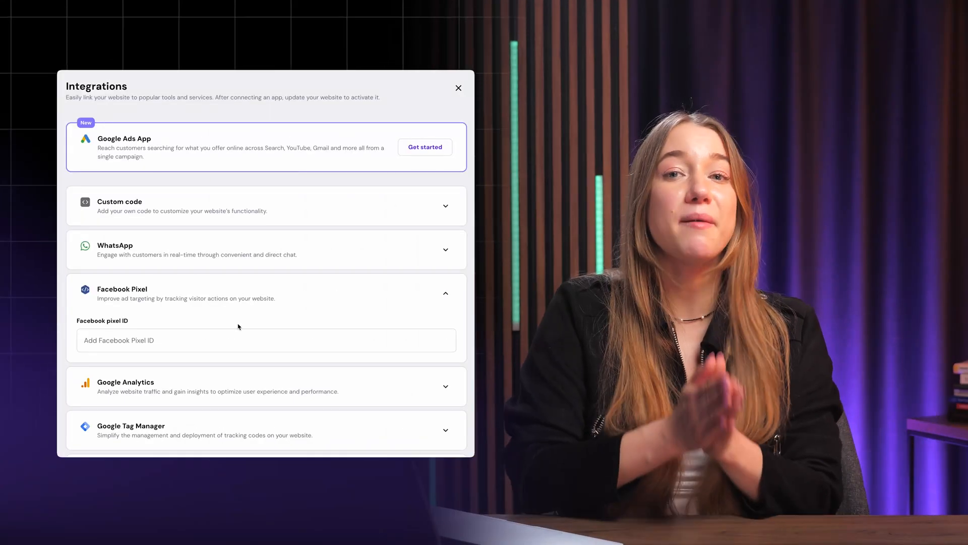
Enter the Facebook Pixel ID in the website's Facebook Pixel integration
{"action": "left_click", "coordinate": [222, 341]}
{"action": "type", "text": "1234567890"}
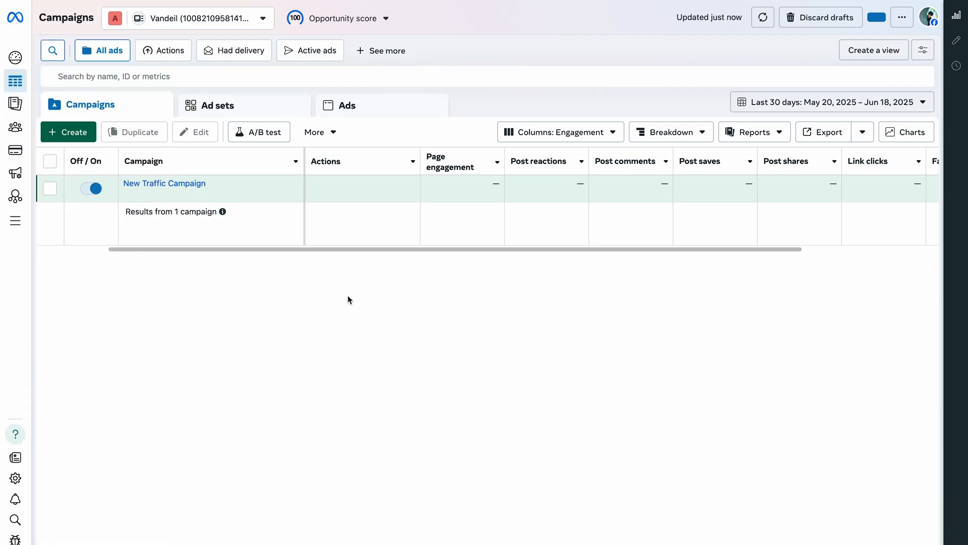
Switch the campaign table to the Performance column preset, return it to Engagement, and look through the engagement columns
{"action": "left_click", "coordinate": [562, 132]}
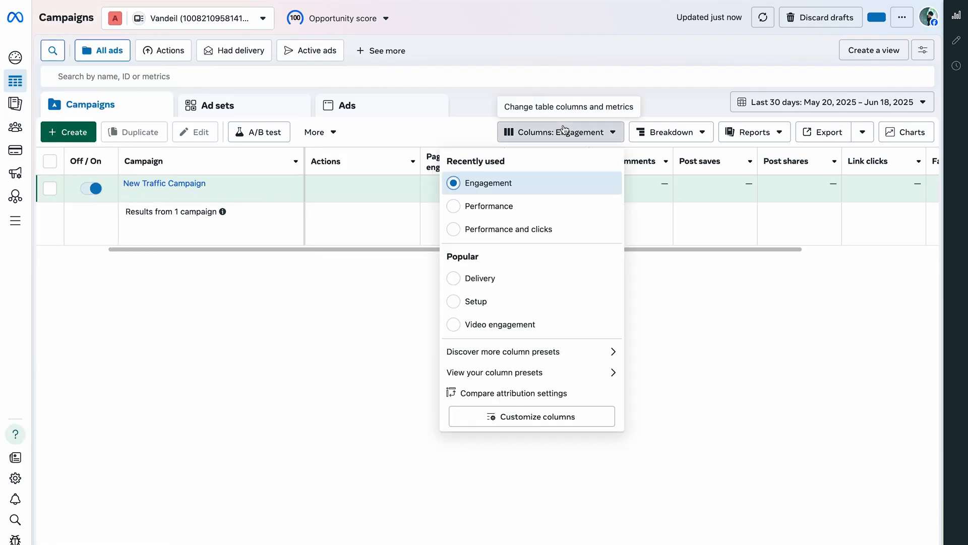
{"action": "left_click", "coordinate": [531, 207]}
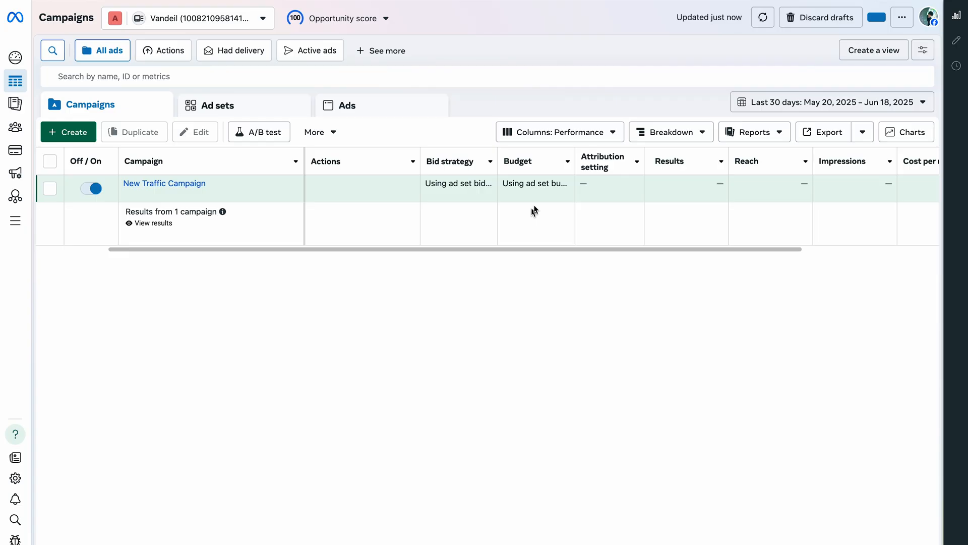
{"action": "left_click", "coordinate": [563, 139]}
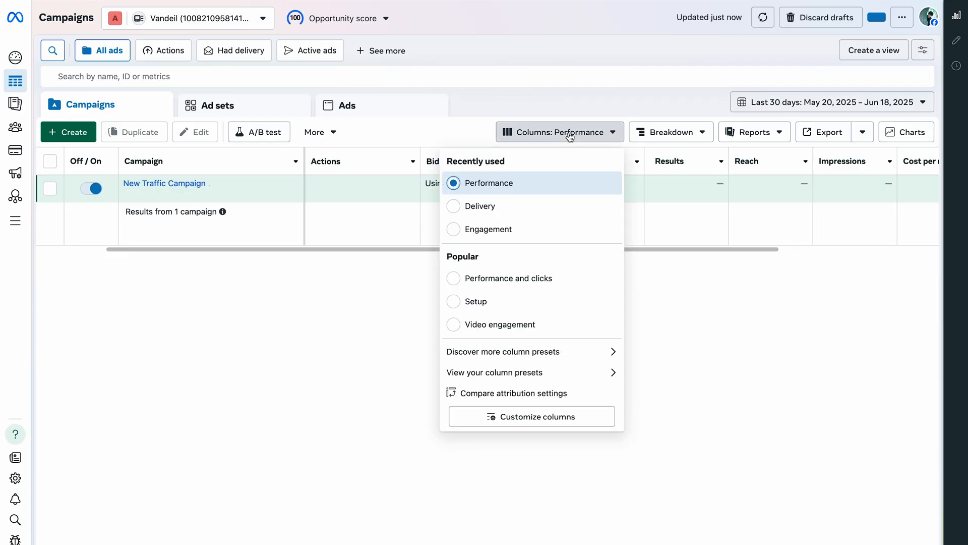
{"action": "left_click", "coordinate": [538, 227]}
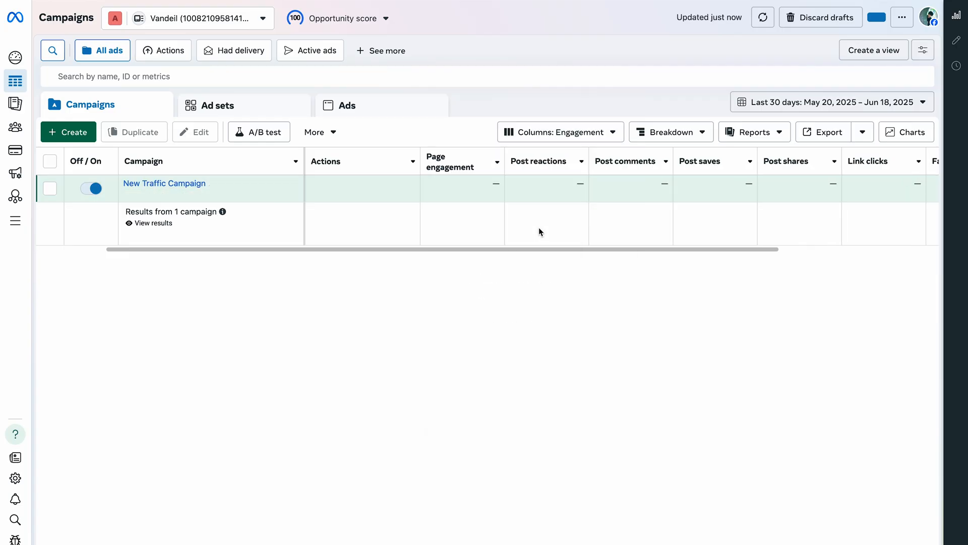
{"action": "scroll", "coordinate": [539, 230], "scroll_direction": "right", "scroll_amount": 3}
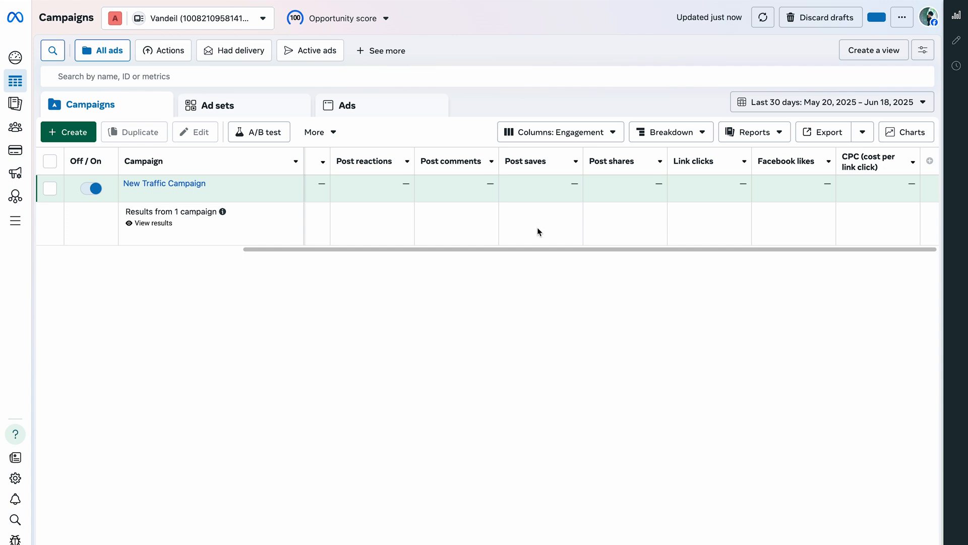
Open the ads report, search the pivot table metrics for "cost per resu", check the Cost per result description, and clear the search
{"action": "left_click", "coordinate": [15, 105]}
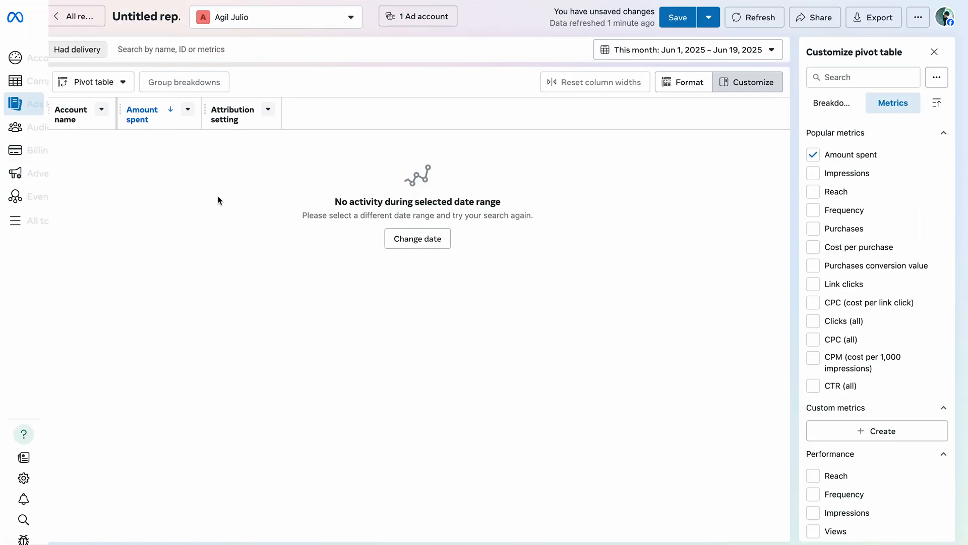
{"action": "left_click", "coordinate": [841, 78]}
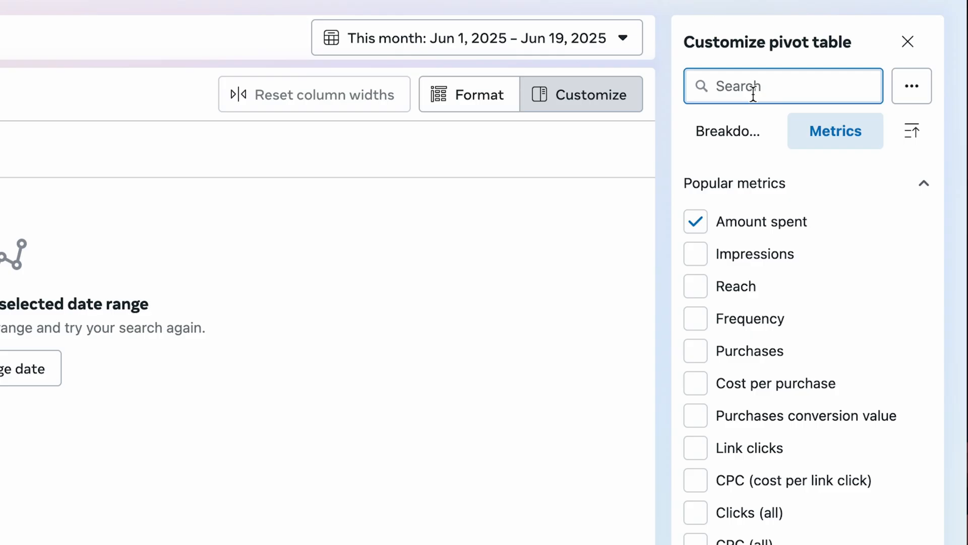
{"action": "type", "text": "cost per re"}
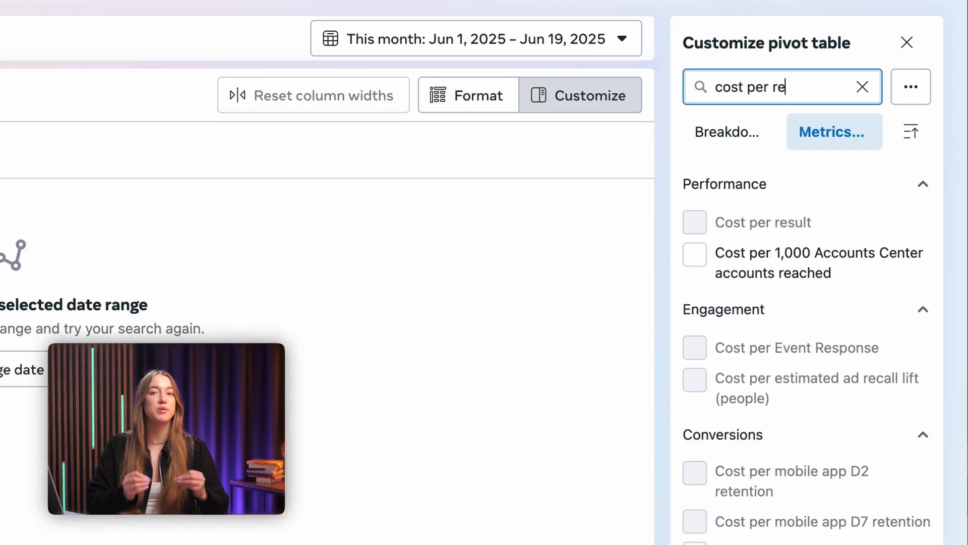
{"action": "type", "text": "u"}
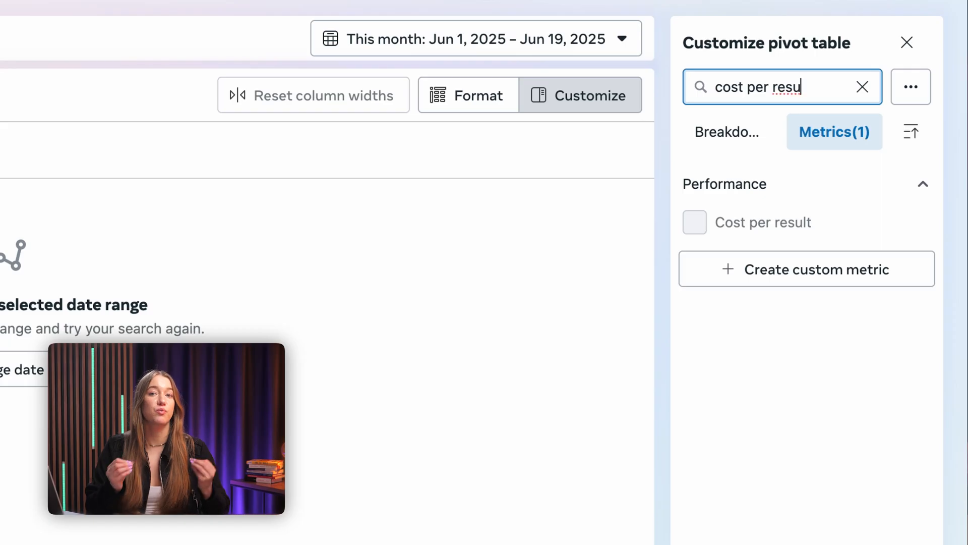
{"action": "mouse_move", "coordinate": [686, 213]}
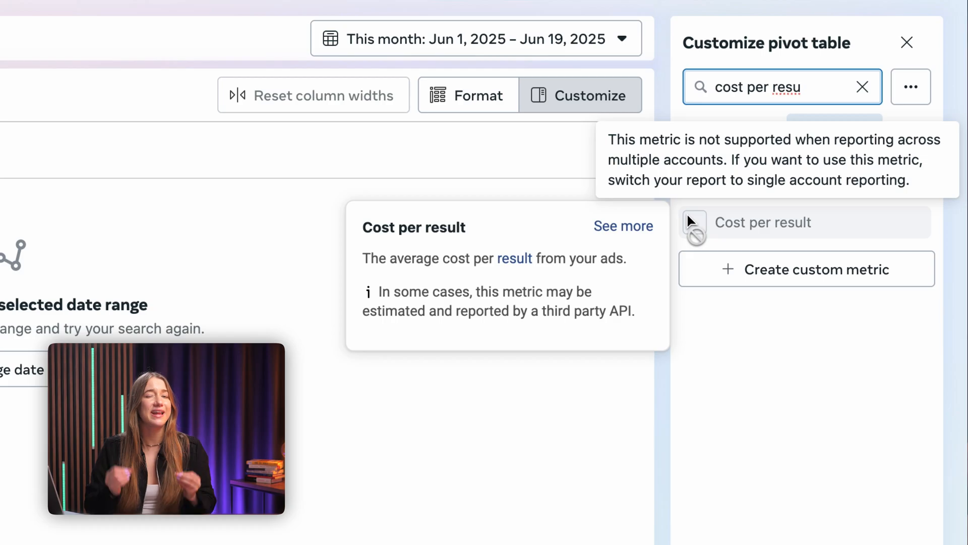
{"action": "left_click", "coordinate": [862, 87]}
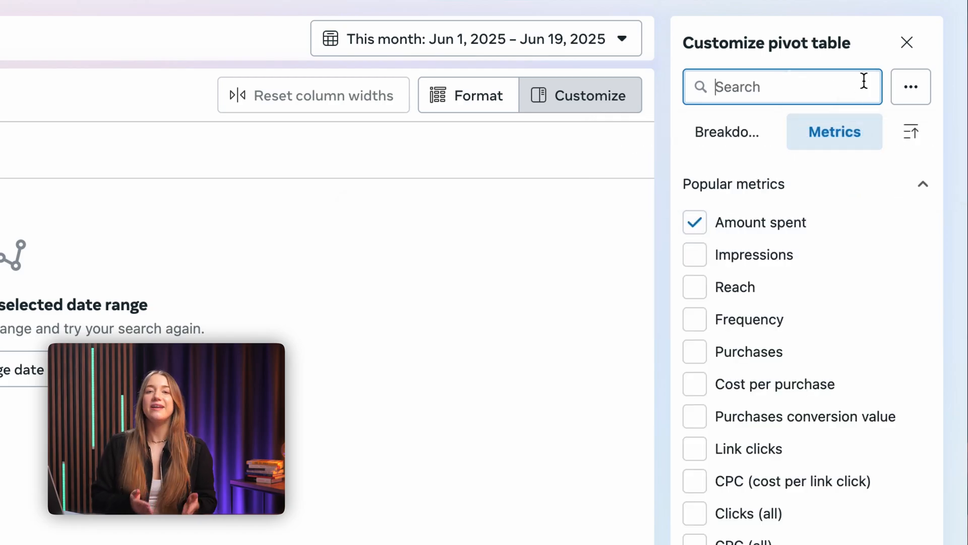
Read the descriptions of the Frequency, Reach, Impressions and CTR (all) metrics in the pivot table customization
{"action": "mouse_move", "coordinate": [788, 320]}
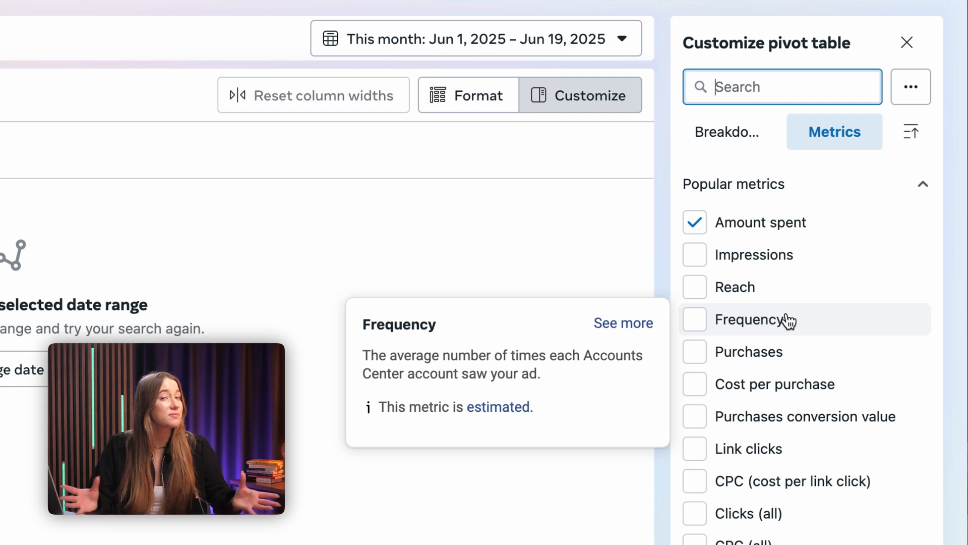
{"action": "scroll", "coordinate": [787, 321], "scroll_direction": "down", "scroll_amount": 10}
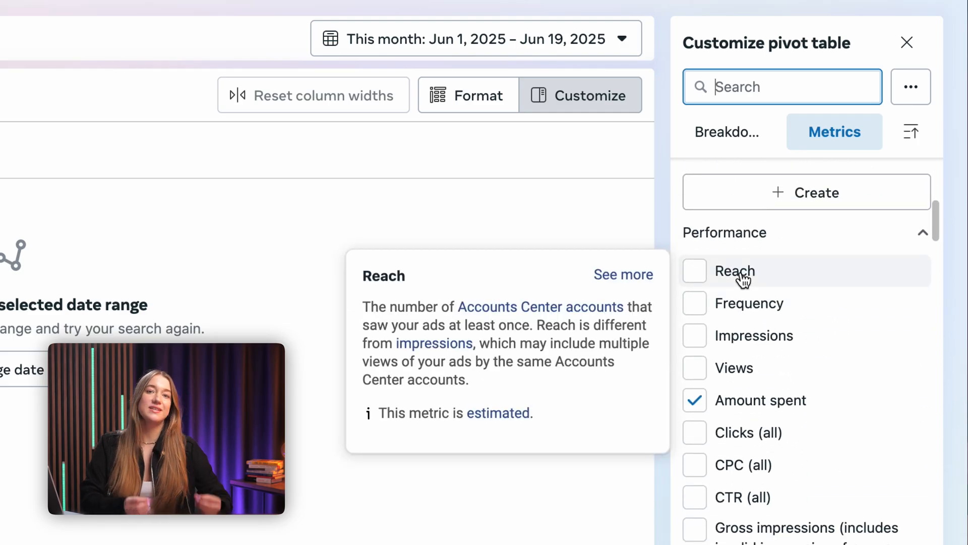
{"action": "mouse_move", "coordinate": [759, 340]}
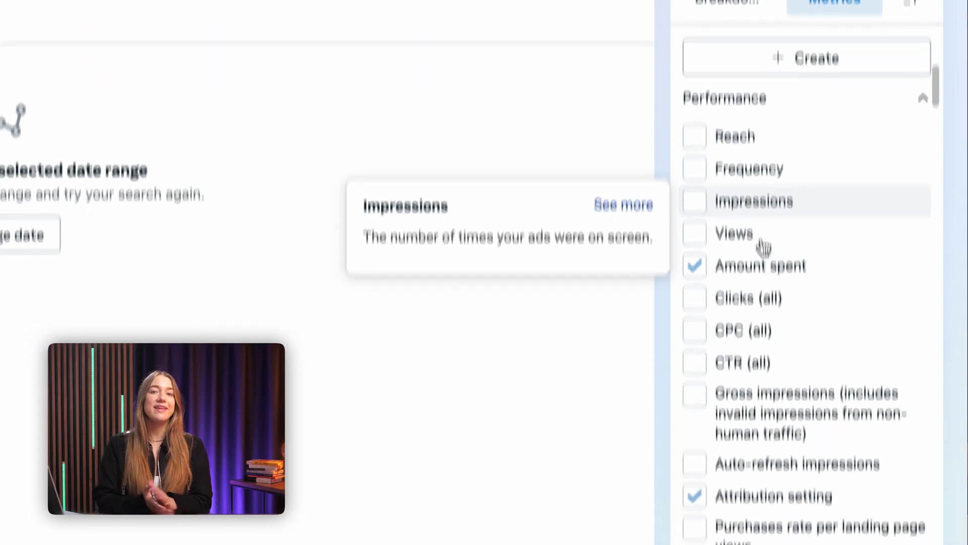
{"action": "mouse_move", "coordinate": [762, 349]}
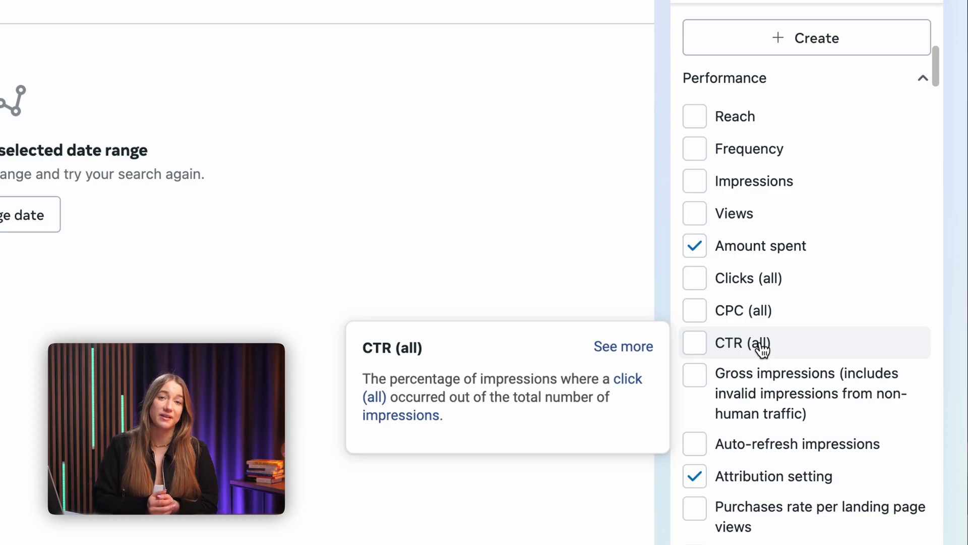
Search the metrics for "video pl" and "average", checking the descriptions of Video plays at 100% and Video average play time
{"action": "left_click", "coordinate": [753, 83]}
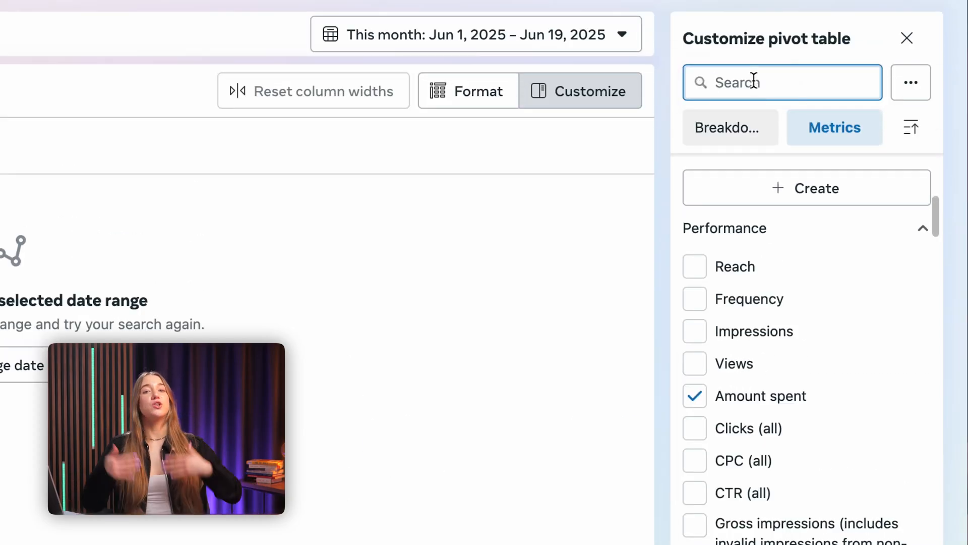
{"action": "type", "text": "video pl"}
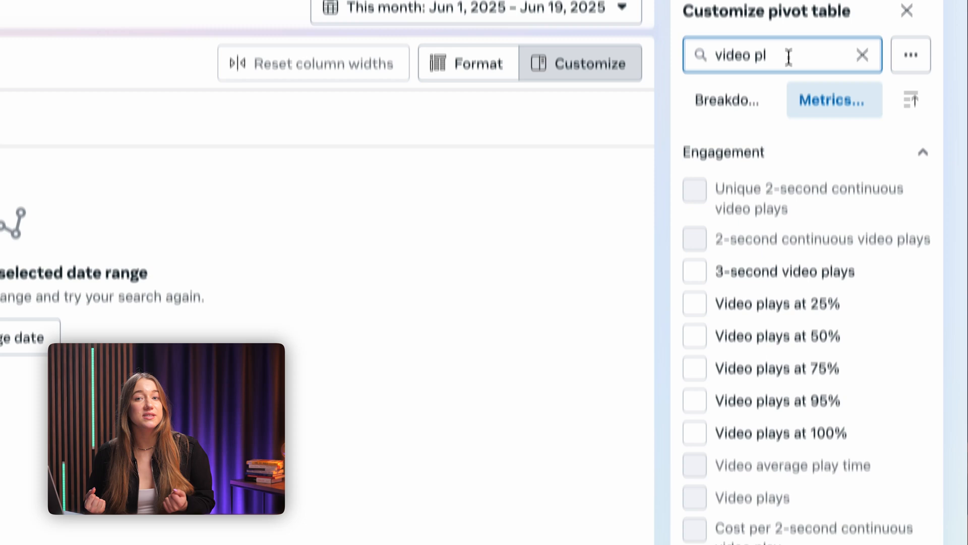
{"action": "mouse_move", "coordinate": [757, 445]}
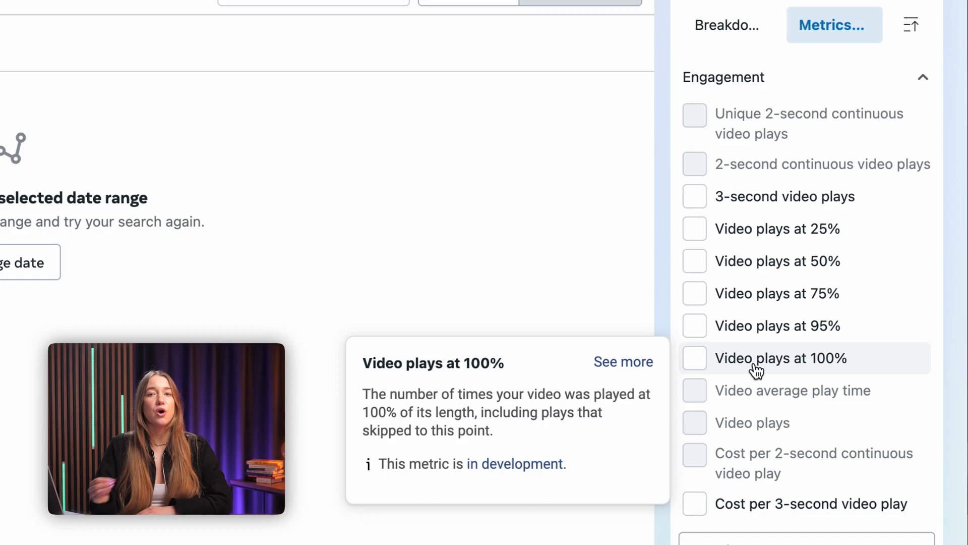
{"action": "triple_click", "coordinate": [800, 85]}
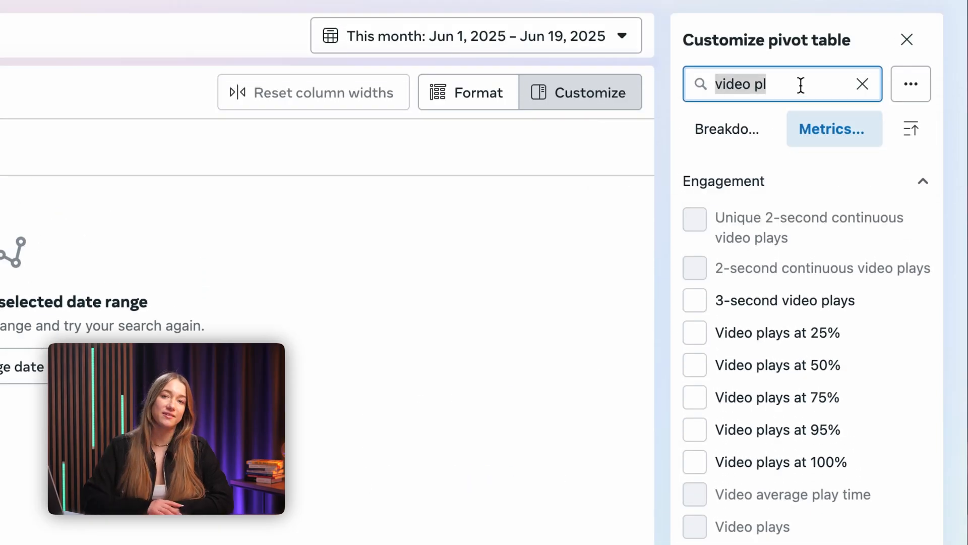
{"action": "type", "text": "average"}
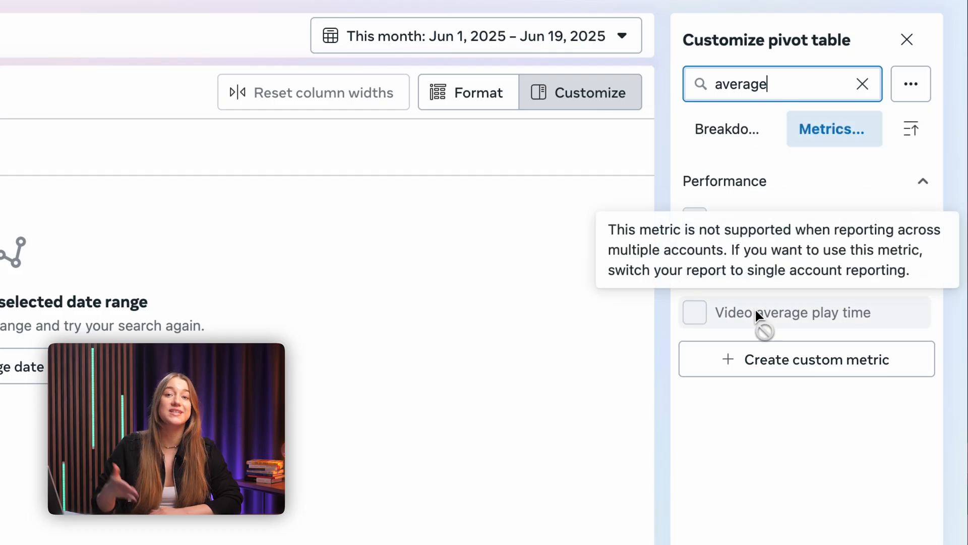
{"action": "mouse_move", "coordinate": [755, 307]}
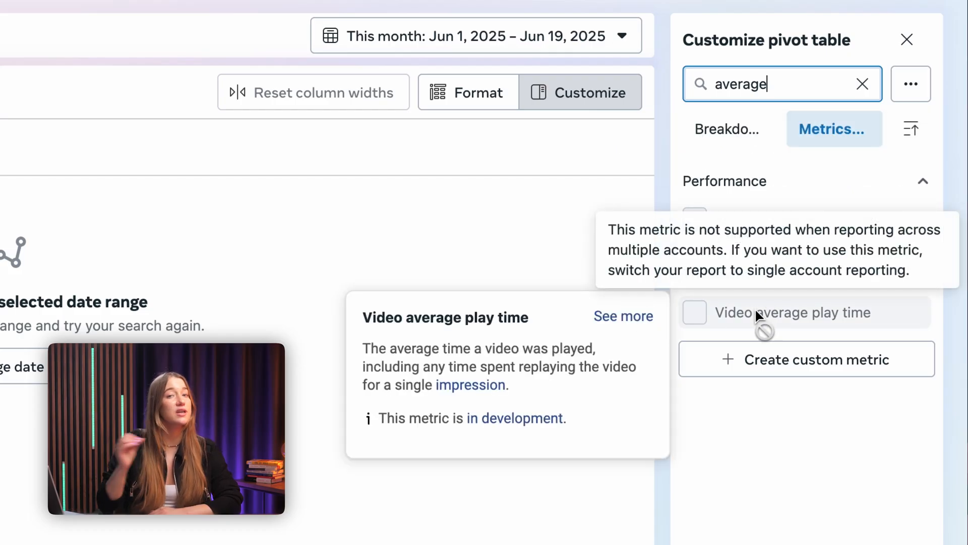